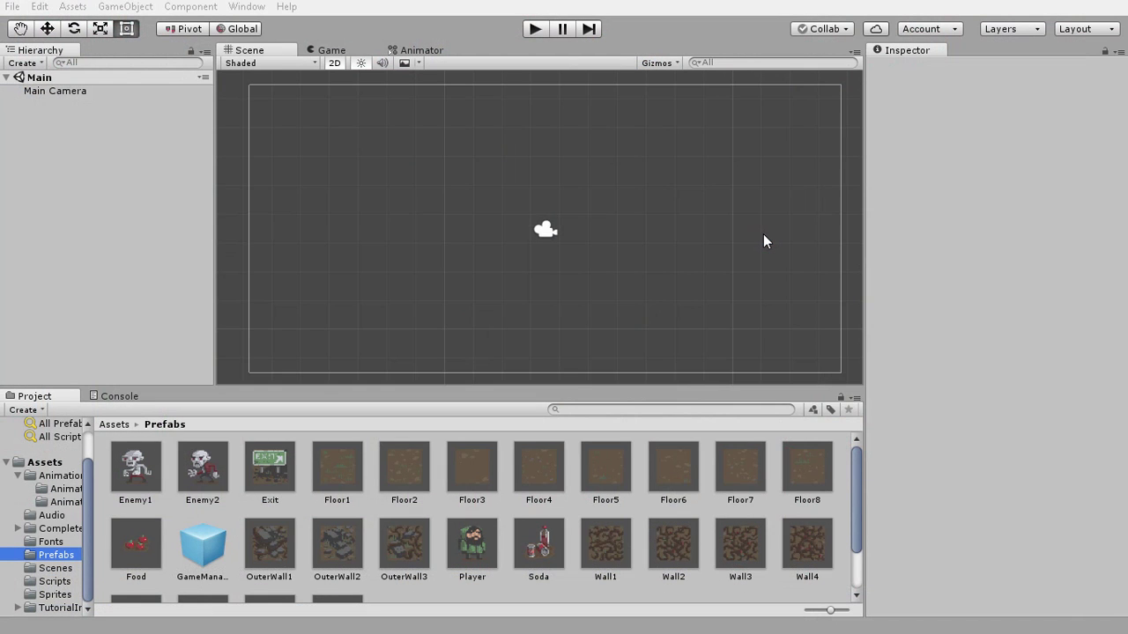
Enter play mode to view the generated board with walls, food, soda, an enemy and the exit.
left_click(534, 30)
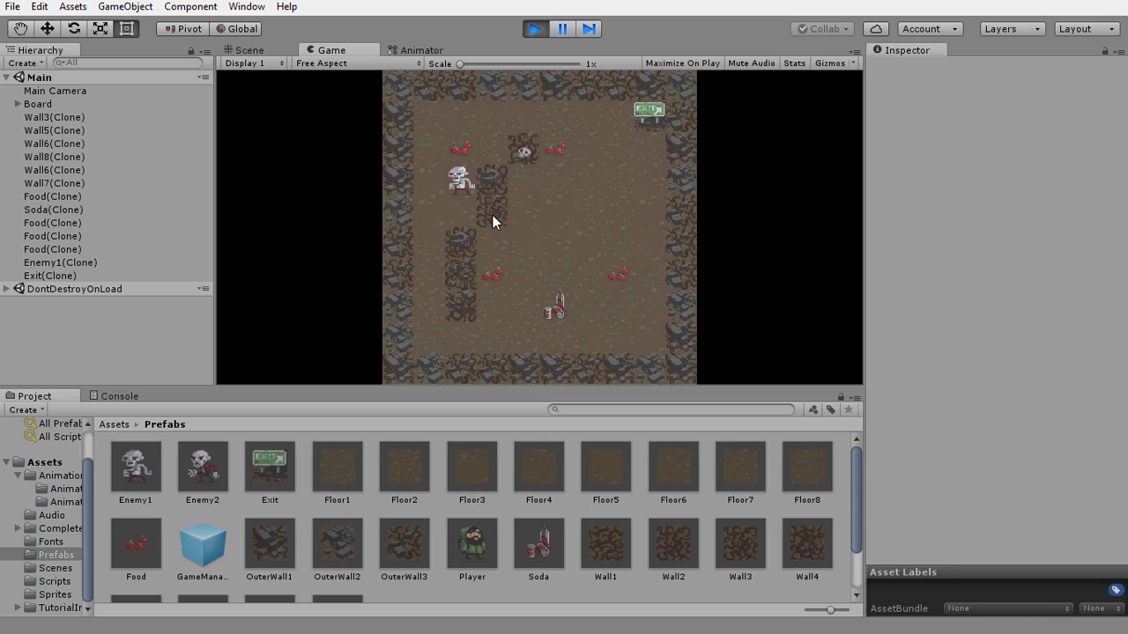
Stop play mode and show the Scripts folder in the Project panel.
left_click(534, 30)
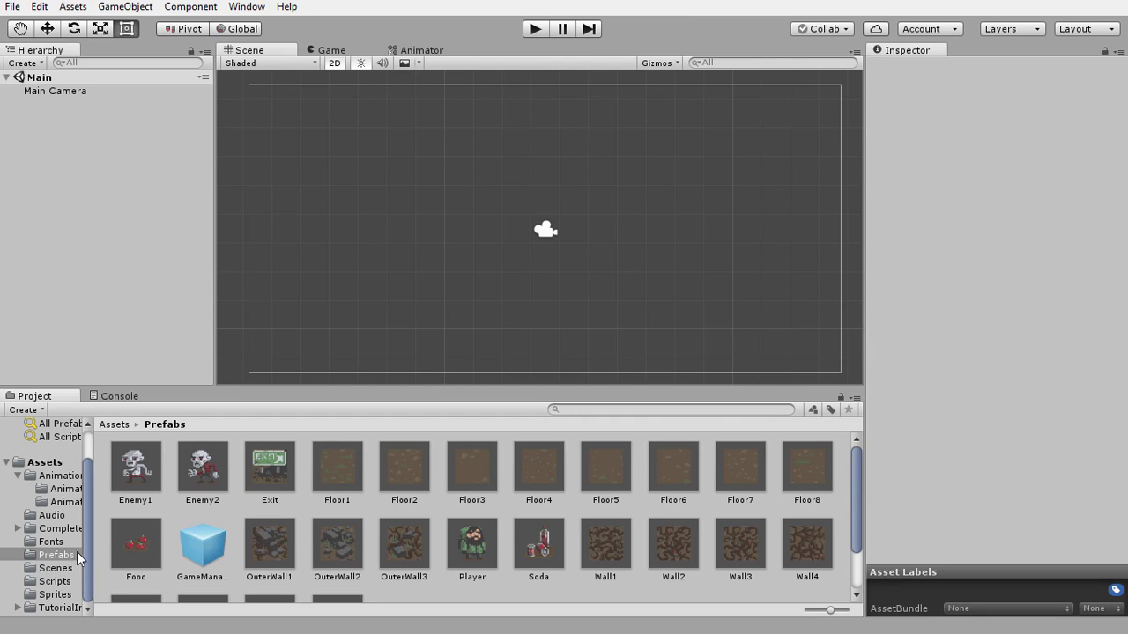
left_click(55, 595)
left_click(55, 583)
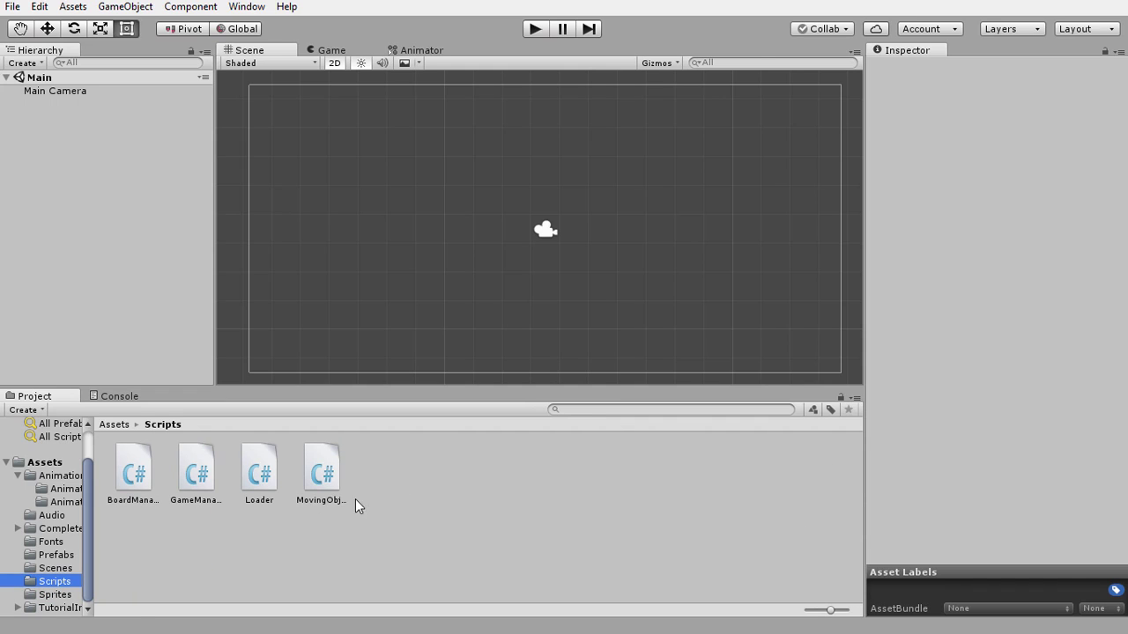
Create a new C# script named Wall and open it in Visual Studio.
right_click(411, 478)
mouse_move(539, 177)
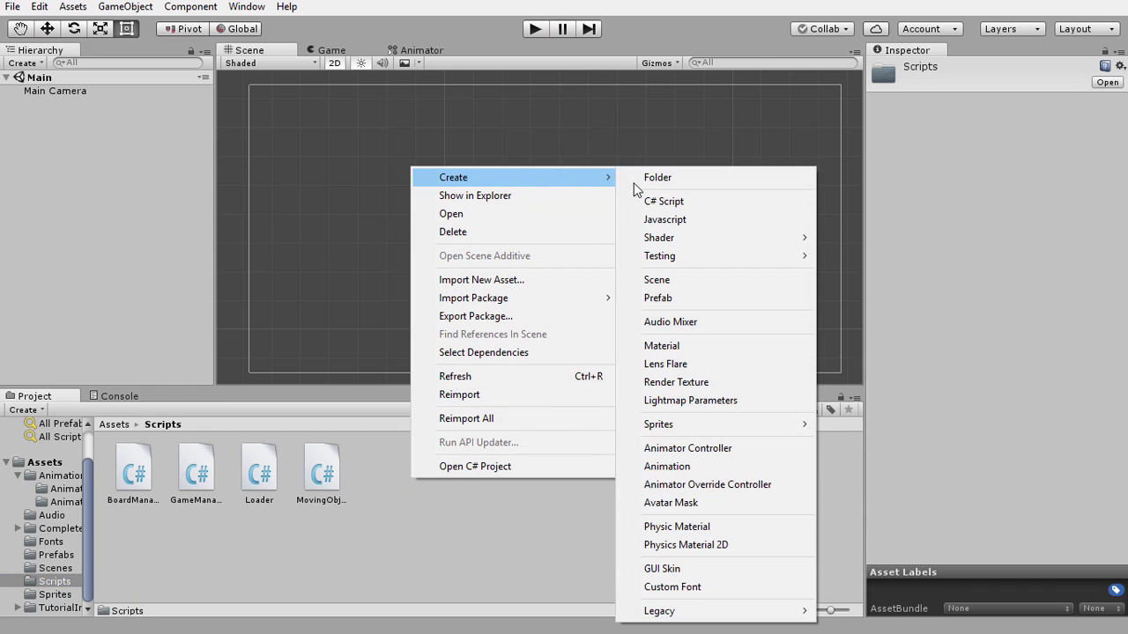
left_click(659, 201)
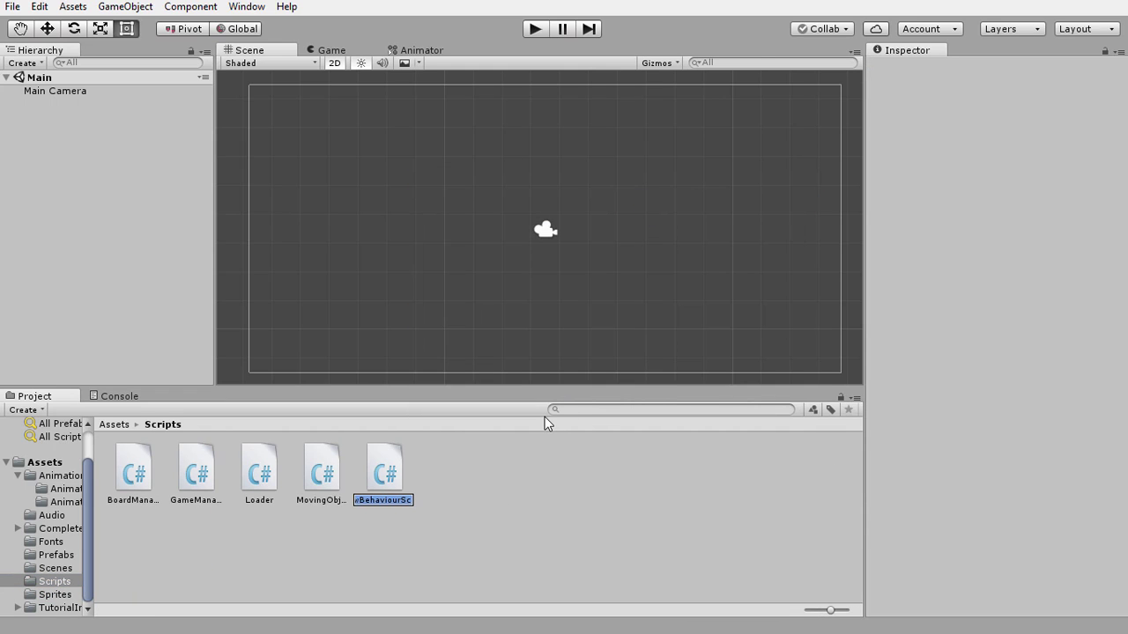
type("Wall")
key("Return")
double_click(387, 464)
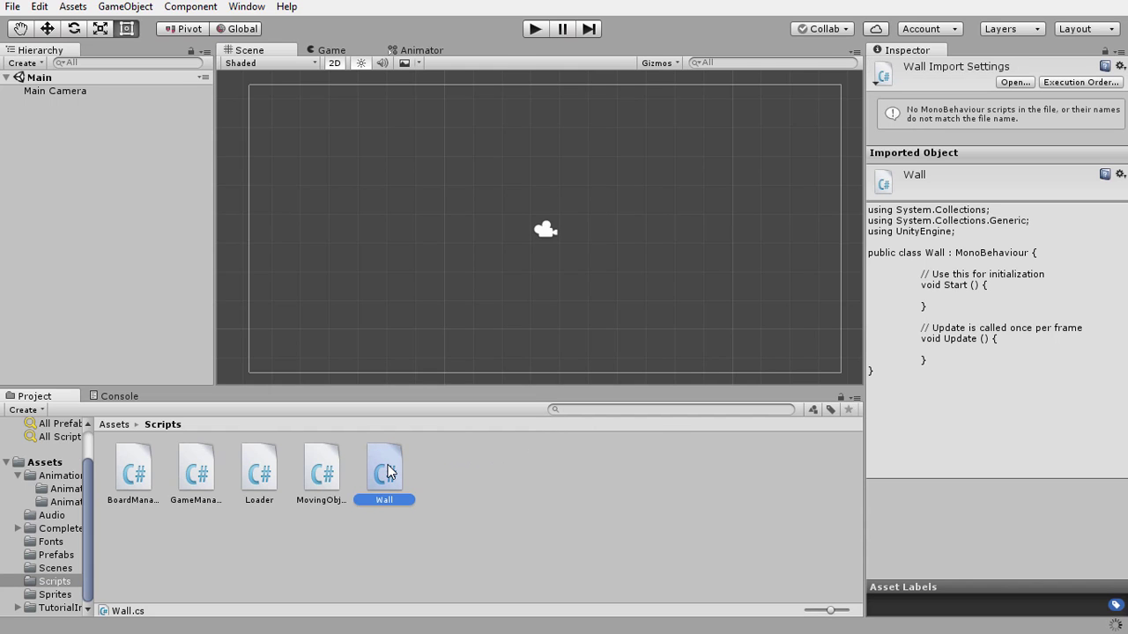
left_click(489, 369)
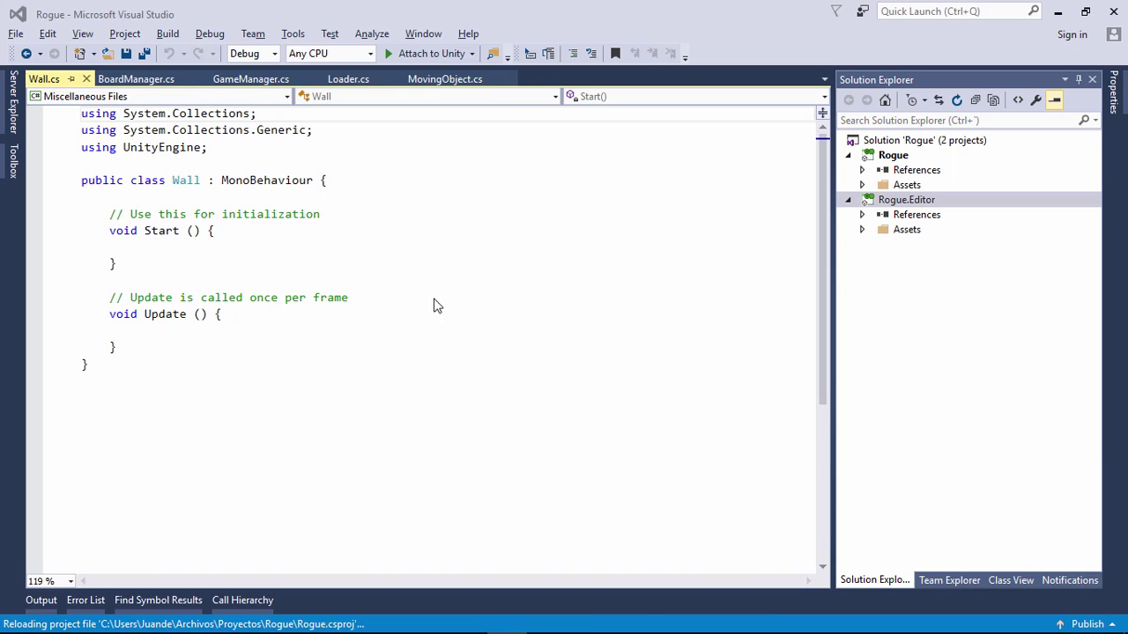
Declare 'public Sprite dmgSprite;' at the top of the Wall class, save, and return to Unity.
left_click(187, 205)
key("Return")
key("Return")
key("Up")
type("pu")
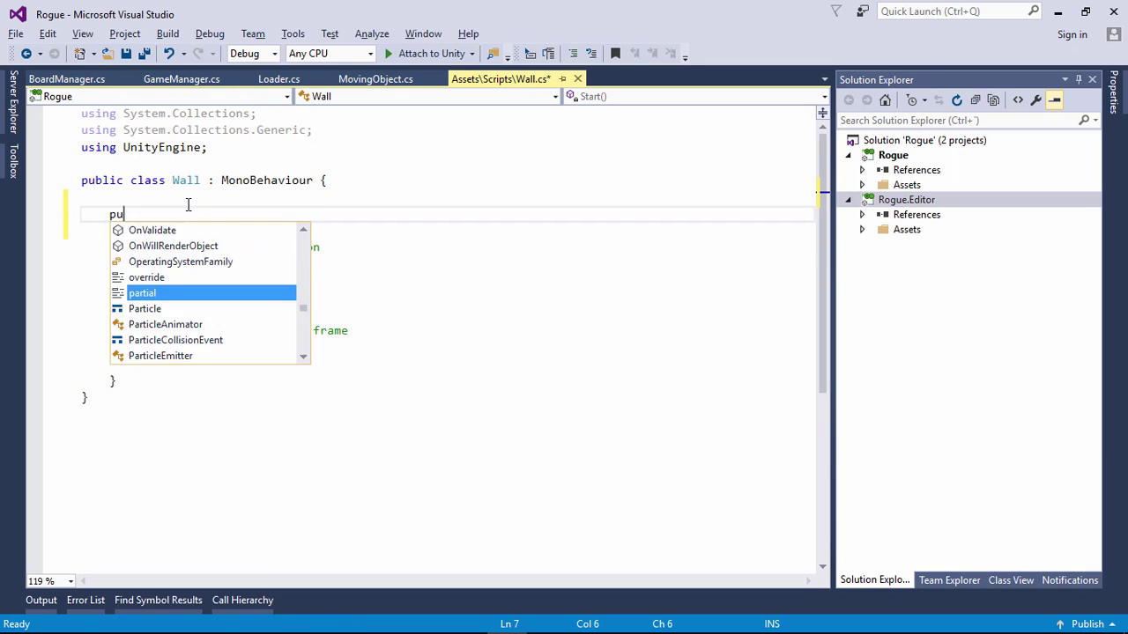
type("blic ")
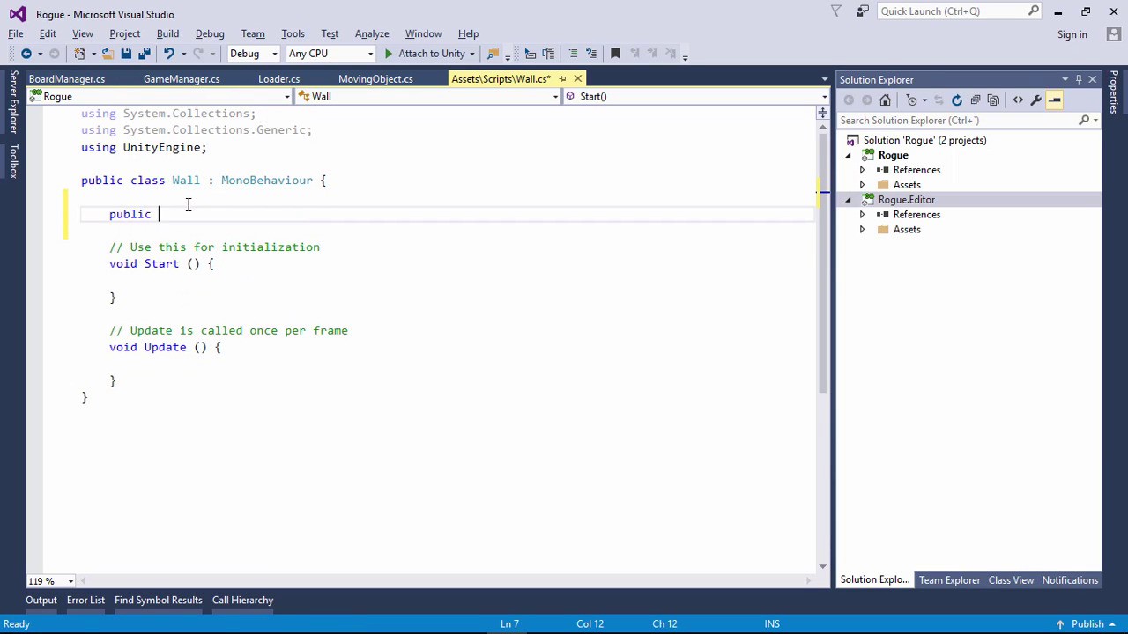
type("Sprite")
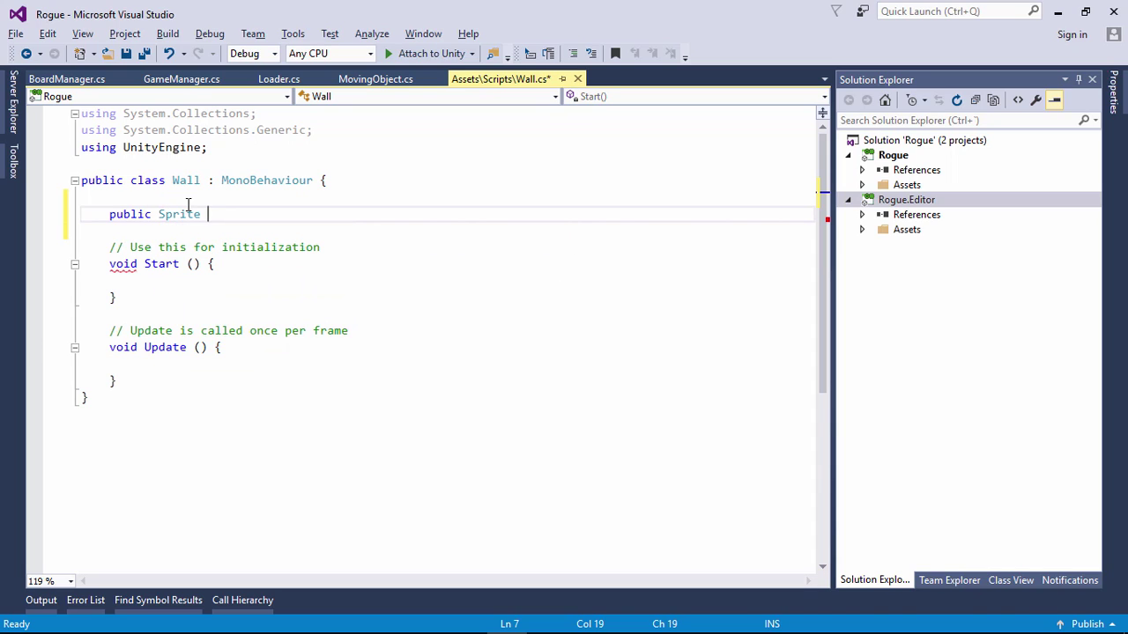
type(" dm")
type("gSprite")
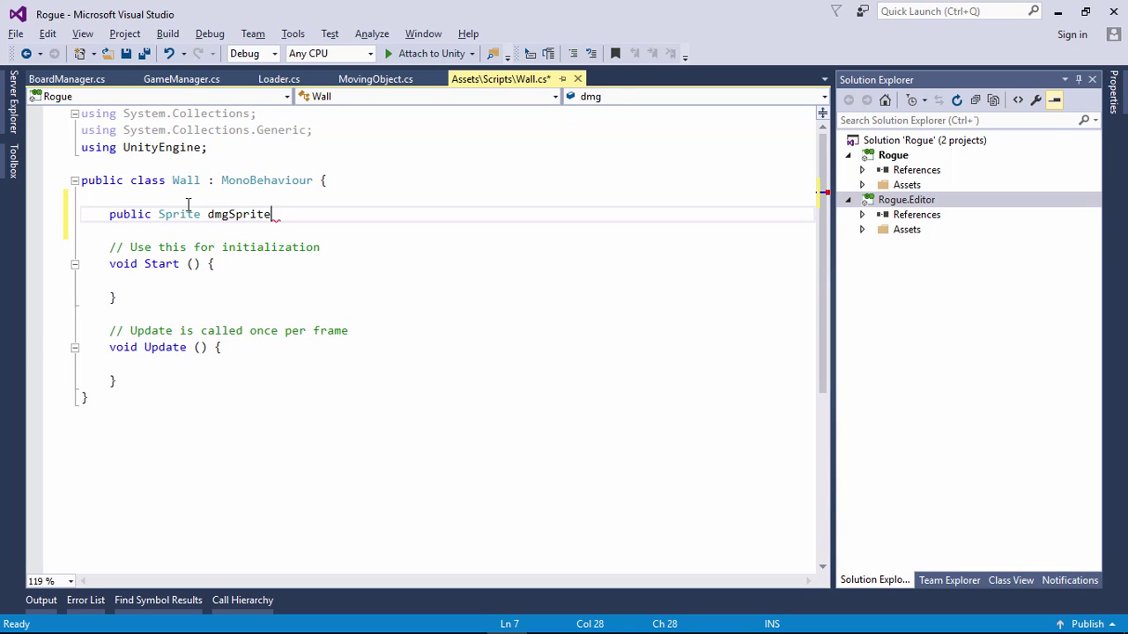
type(";")
key("ctrl+s")
key("alt+Tab")
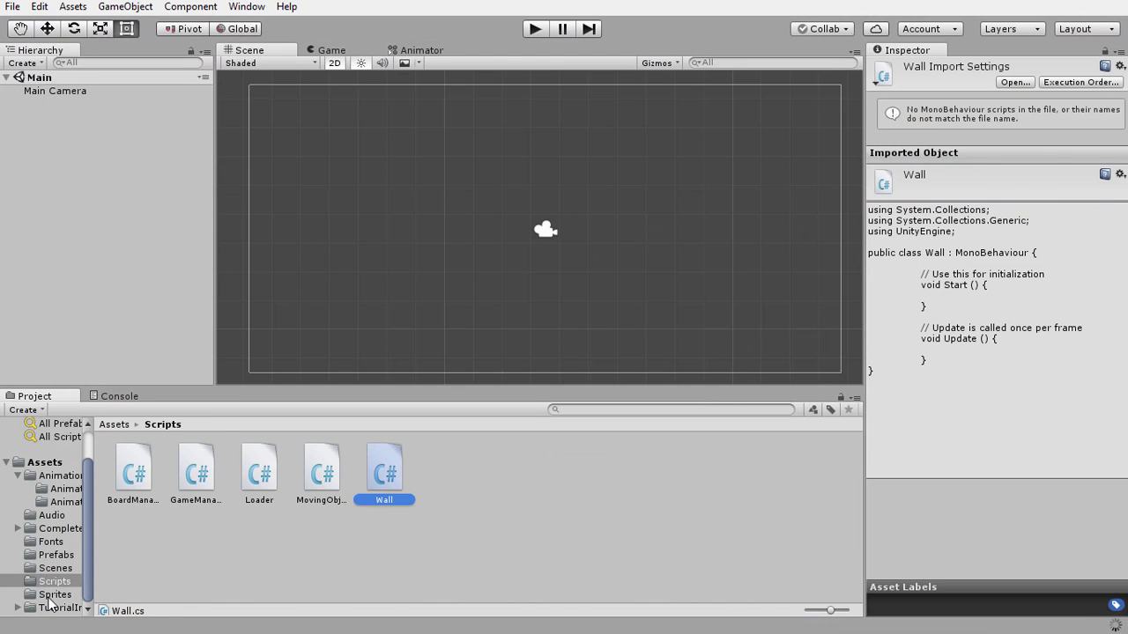
Expand the sprite sheet in the Sprites folder and scroll through its wall and character sprites.
left_click(54, 595)
left_click(162, 467)
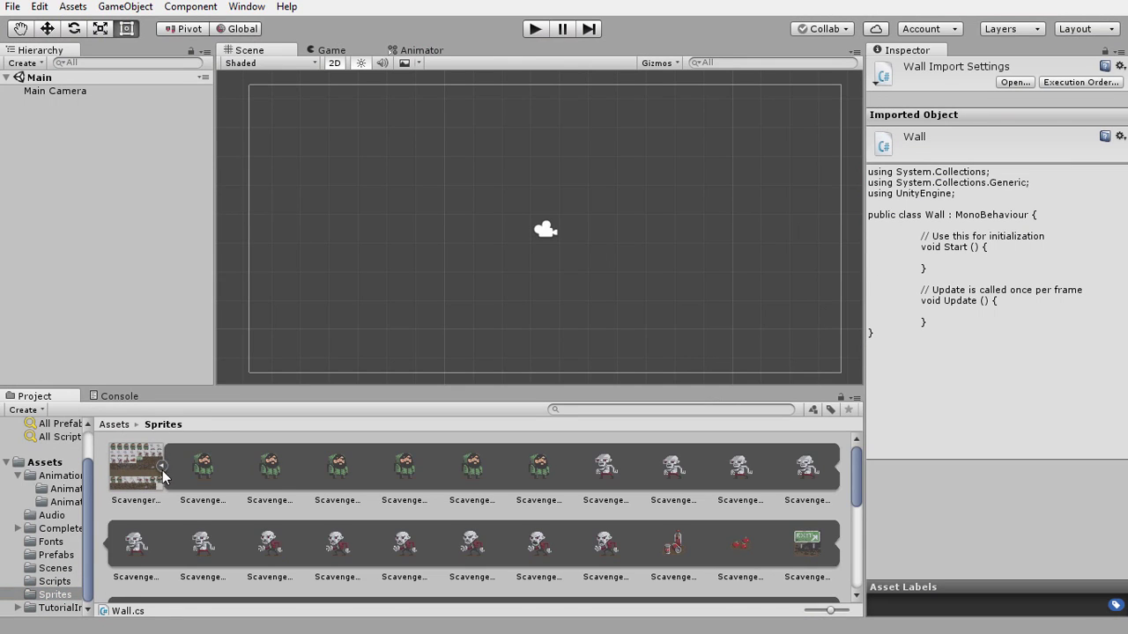
scroll(275, 470, "down", 1)
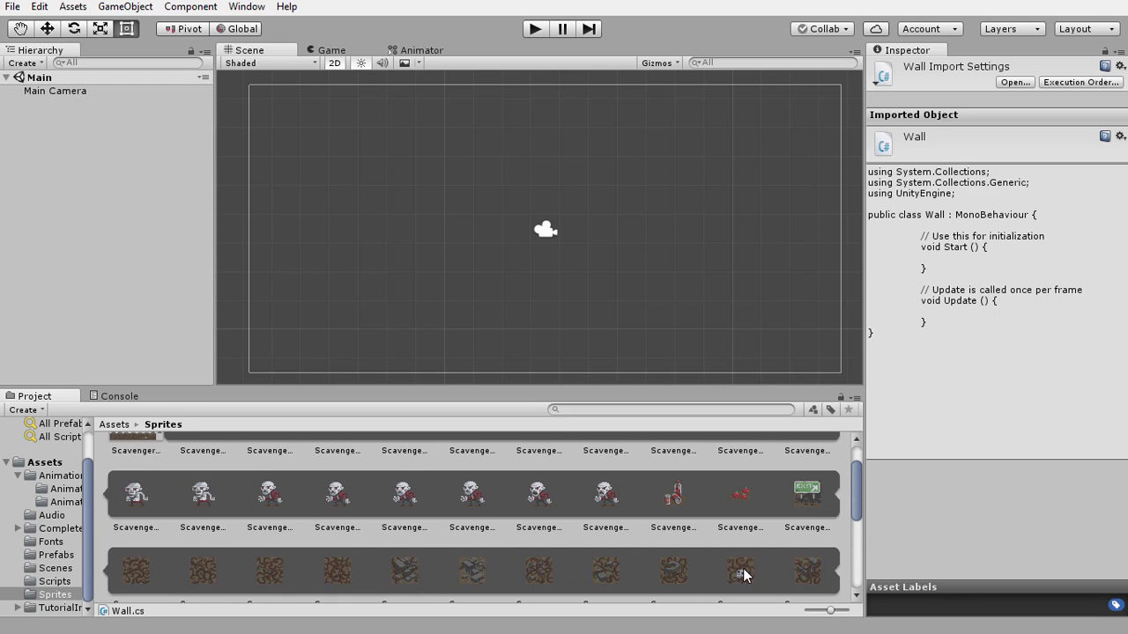
scroll(717, 517, "down", 1)
scroll(610, 501, "down", 1)
scroll(609, 498, "down", 1)
scroll(595, 494, "down", 1)
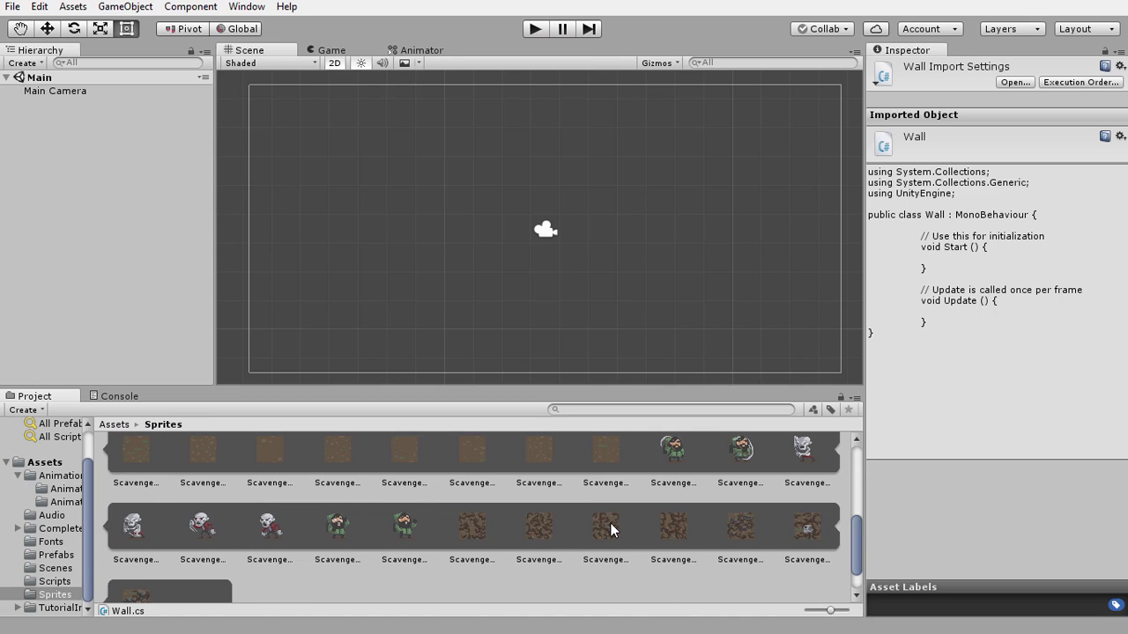
scroll(718, 516, "down", 1)
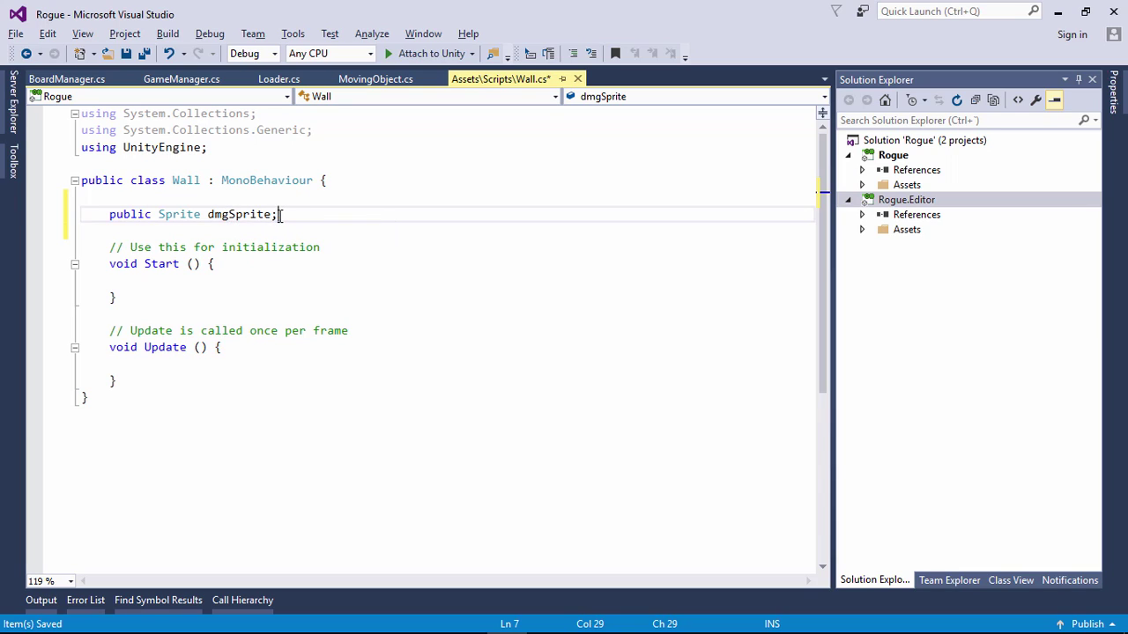
Add 'public int hp = 4;' below the dmgSprite field, then return to Unity.
key("Return")
type("p")
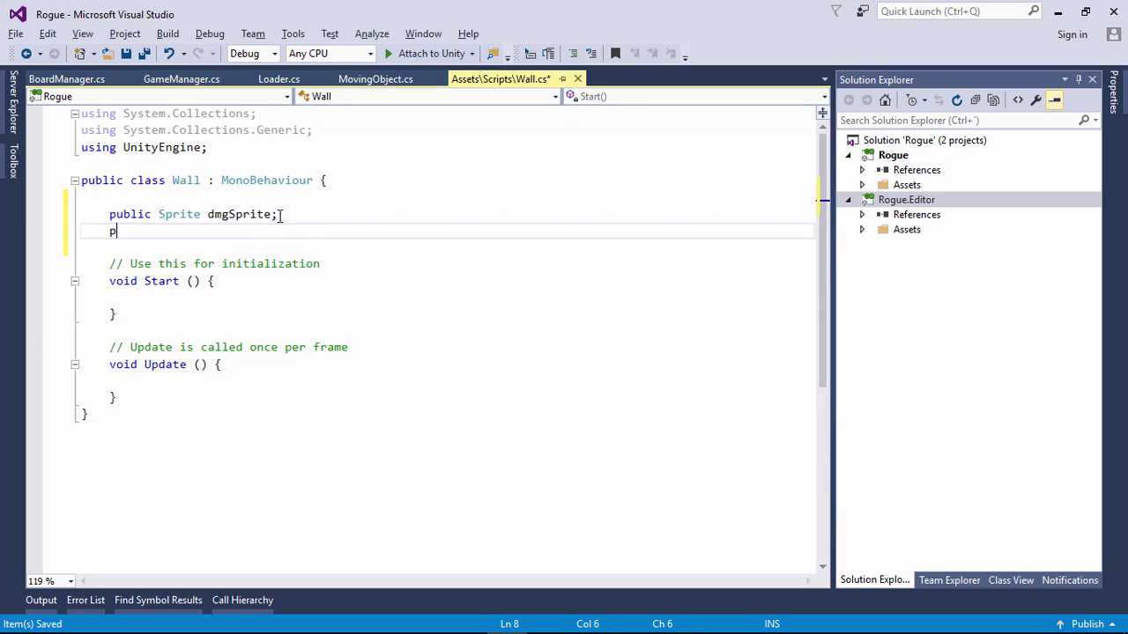
type("ublic int ")
type("hp ")
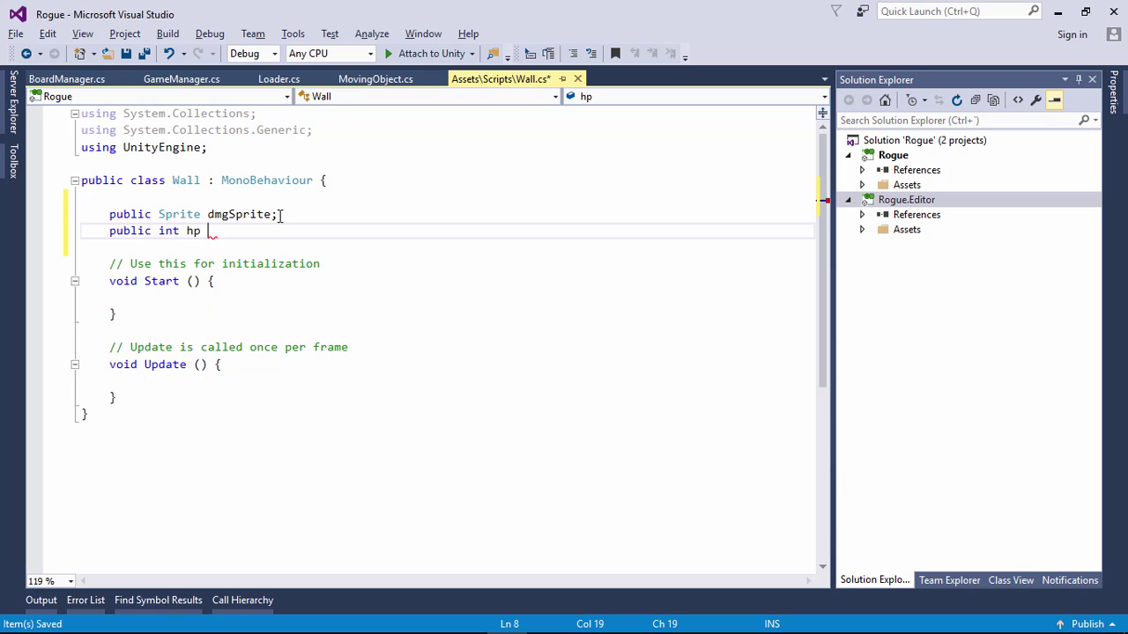
type("= 4")
type(";")
key("Return")
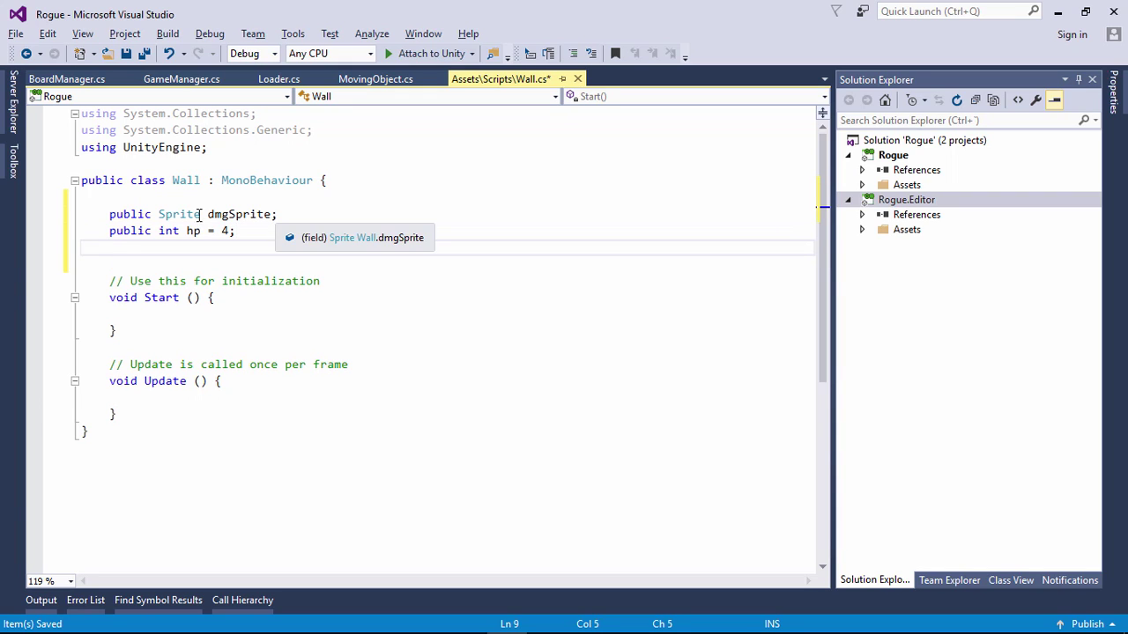
key("alt+Tab")
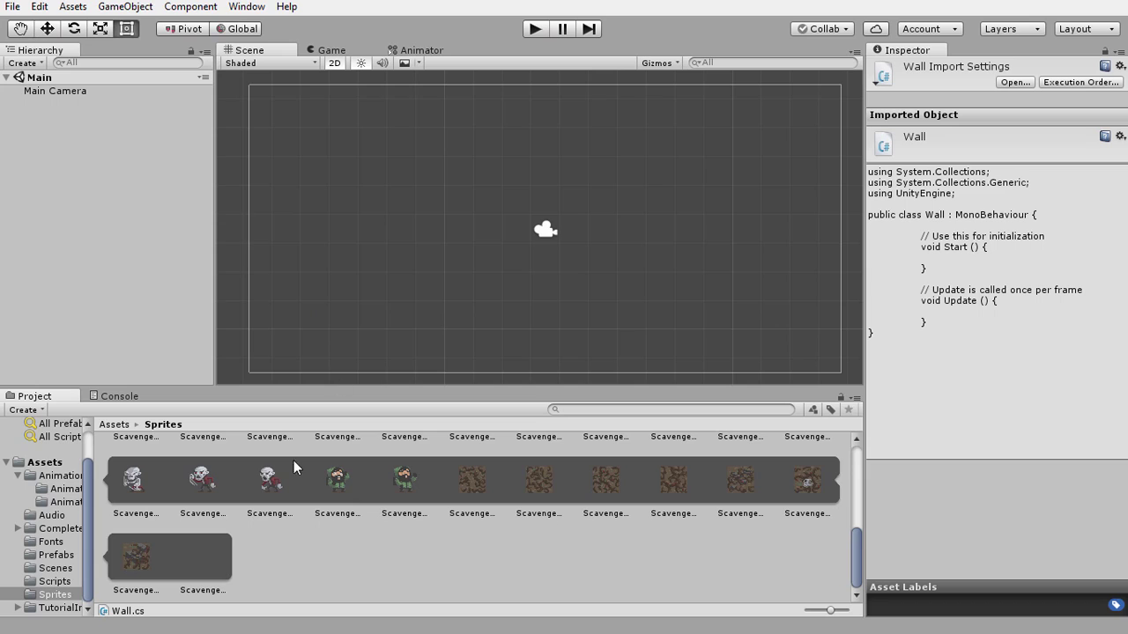
Select the Wall1 prefab in the Prefabs folder and review its components in the Inspector.
left_click(55, 555)
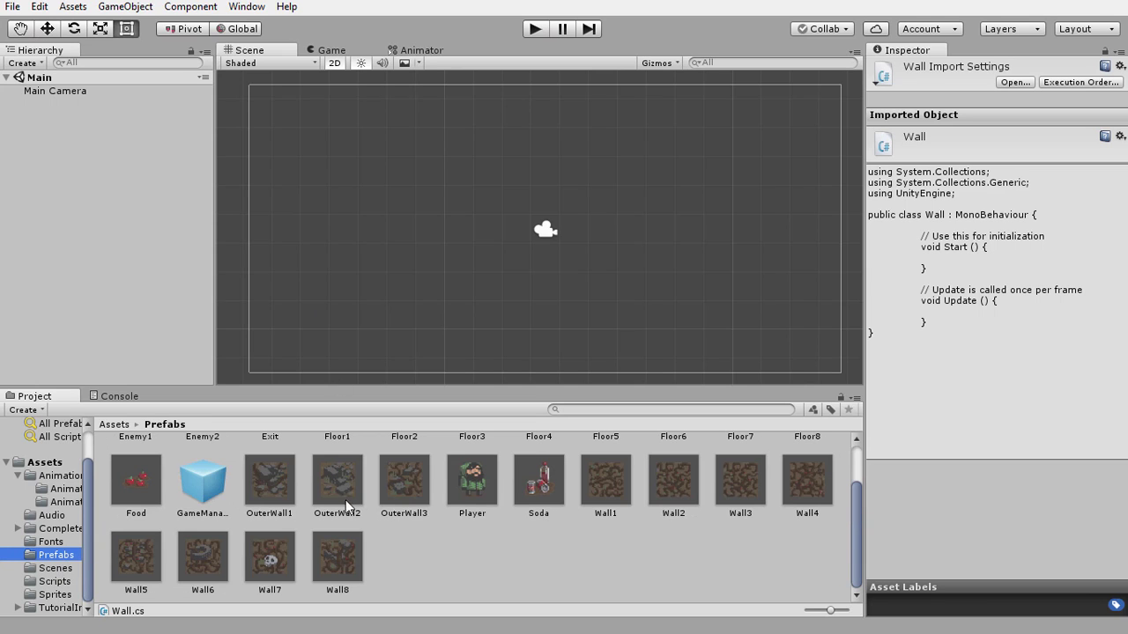
left_click(615, 480)
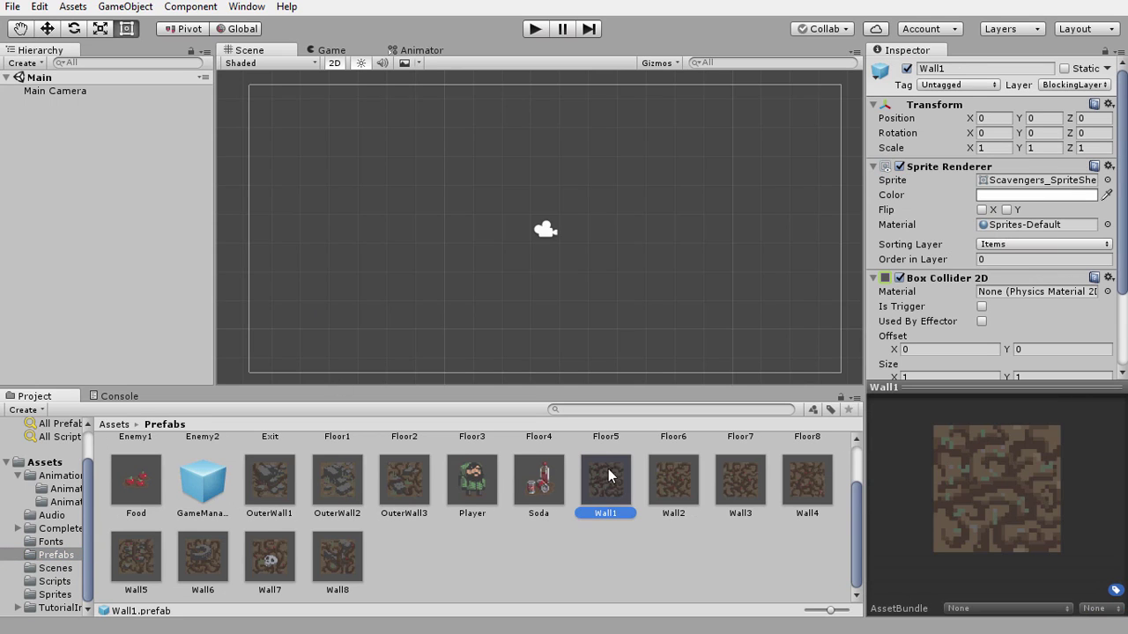
scroll(934, 294, "down", 3)
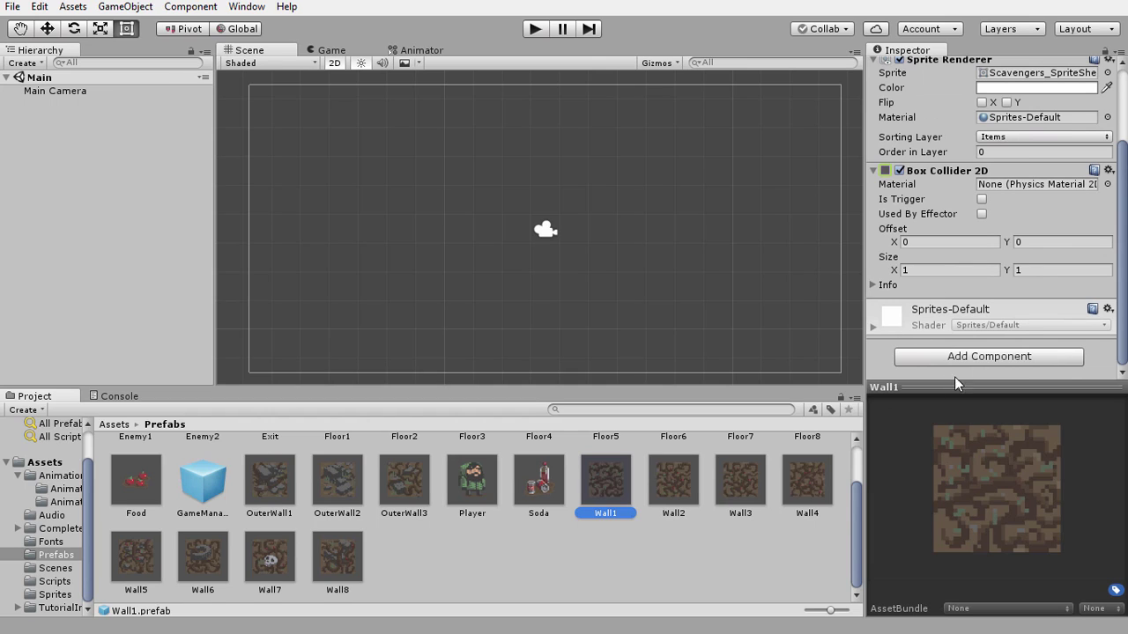
scroll(1023, 240, "up", 3)
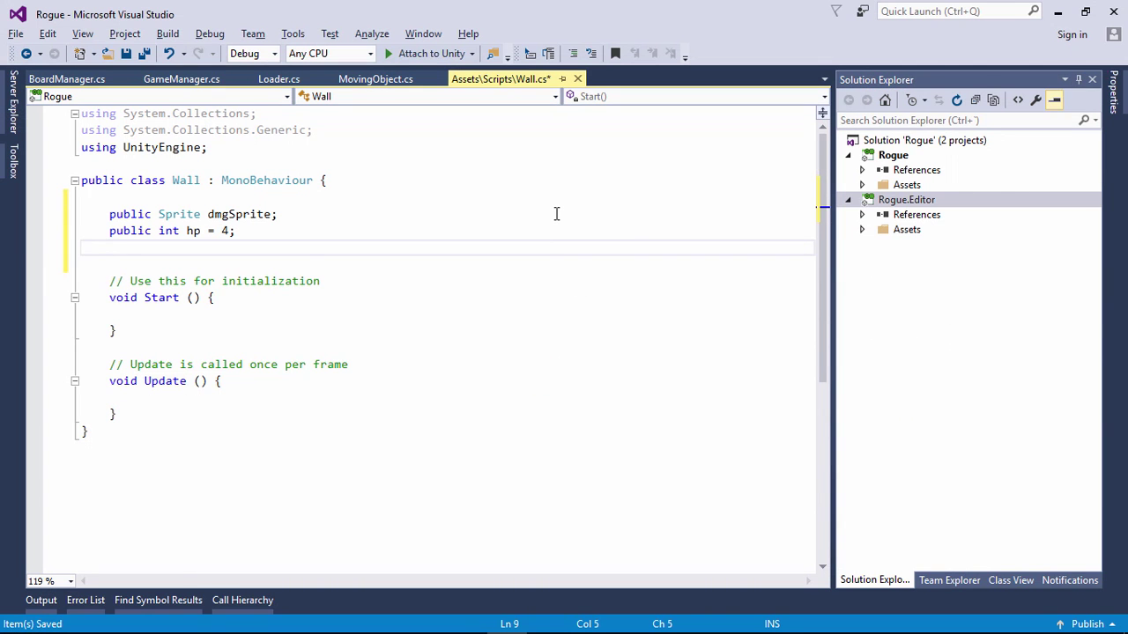
Declare a private SpriteRenderer field named spriteRenderer in the Wall class.
type("private ")
type("Spri")
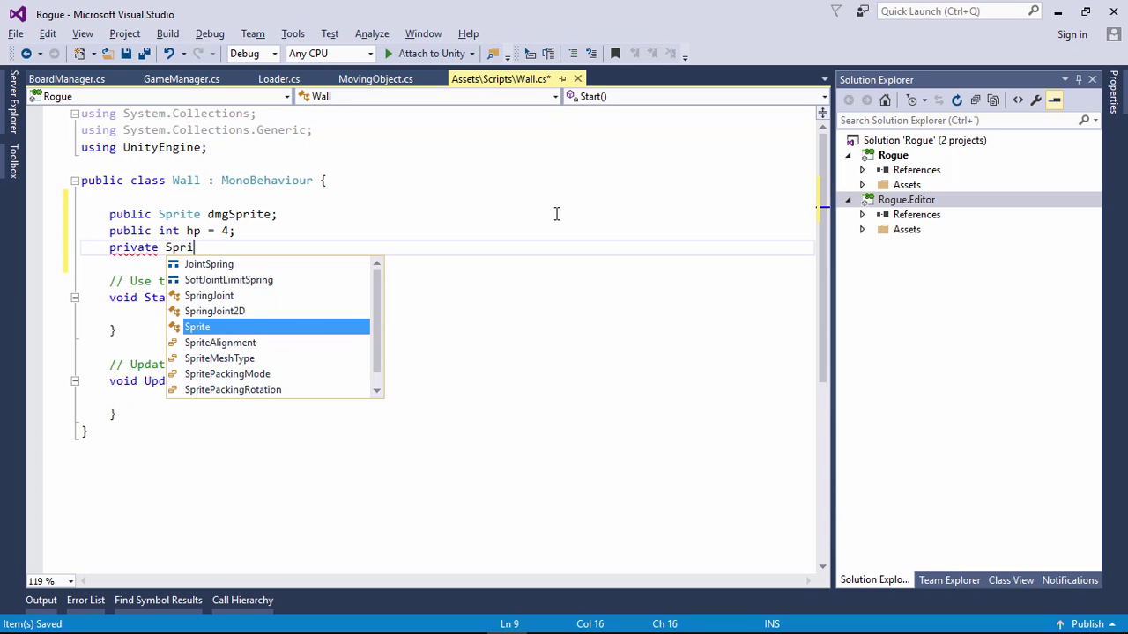
type("teRe")
key("Tab")
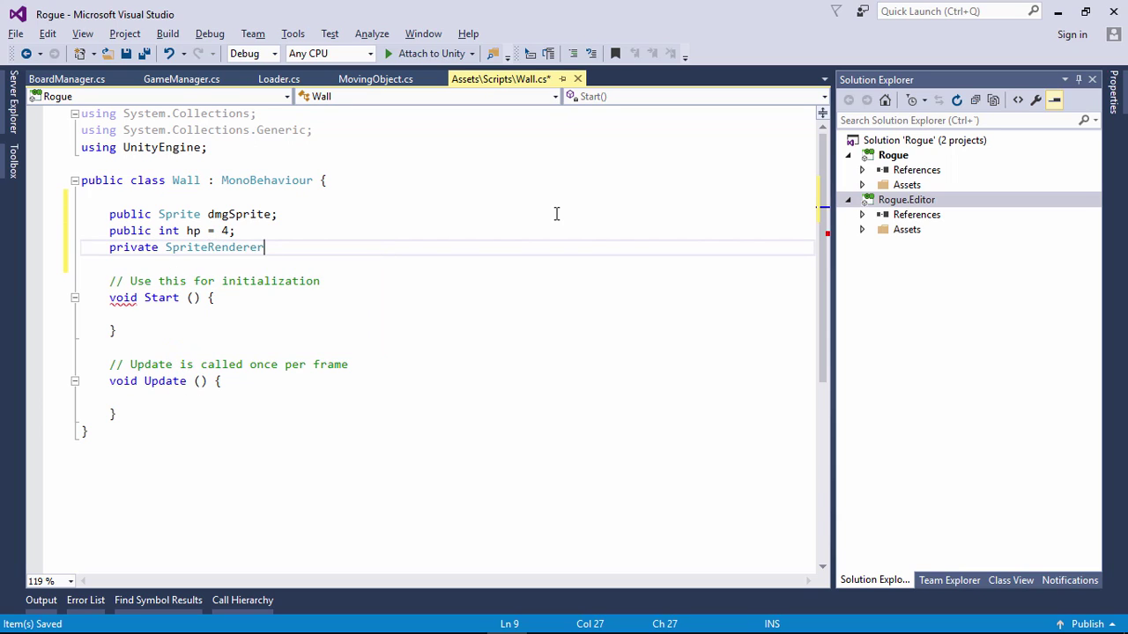
type("spriteRend")
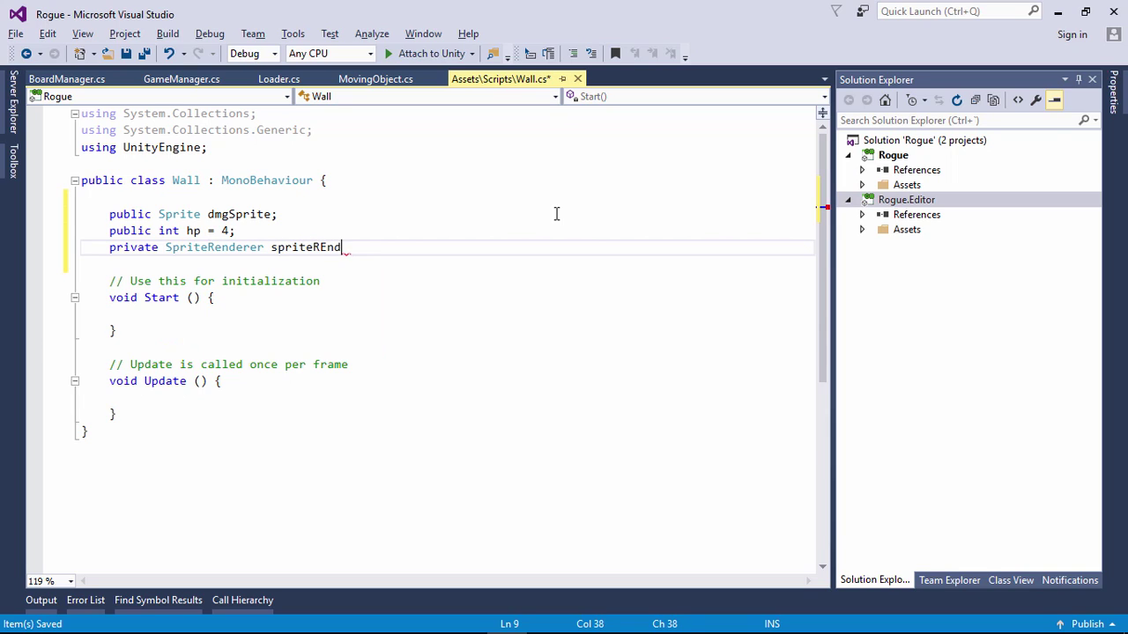
key("BackSpace")
key("BackSpace")
key("BackSpace")
key("BackSpace")
type("Renderer")
type(";")
key("Return")
key("Return")
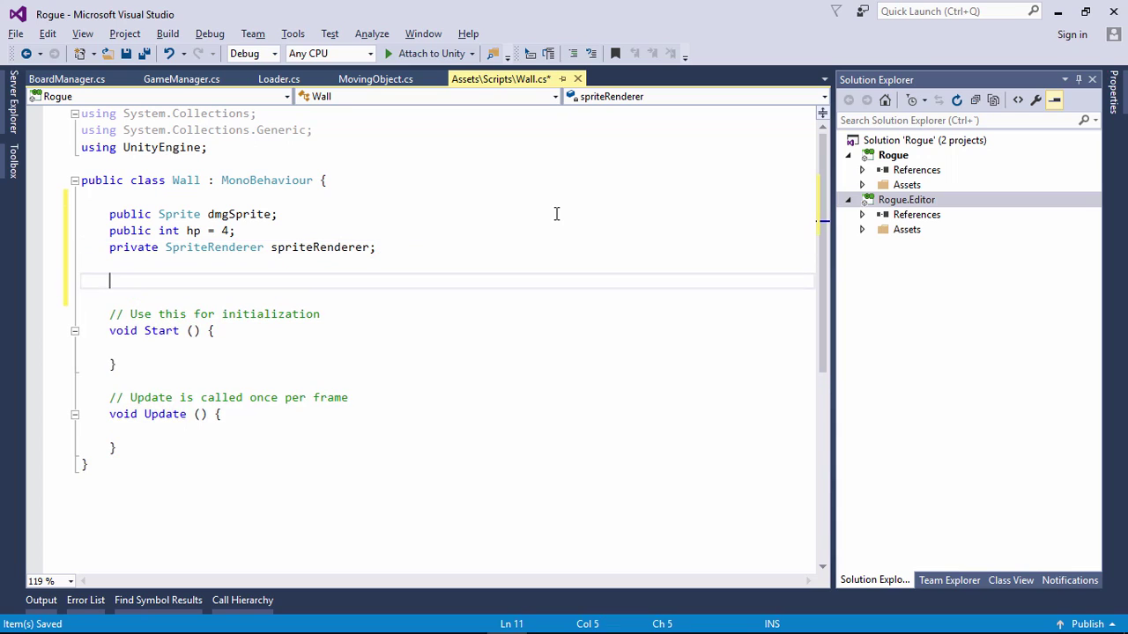
Add an Awake method assigning spriteRenderer = GetComponent<SpriteRenderer>().
type("void Aw")
key("Tab")
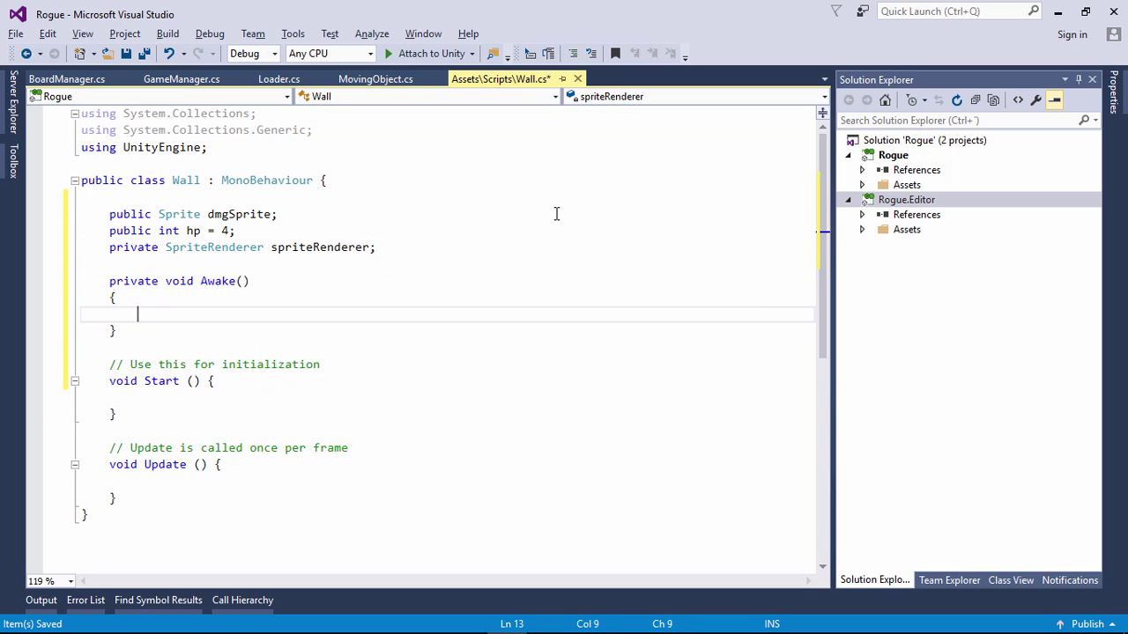
type("spri")
key("Tab")
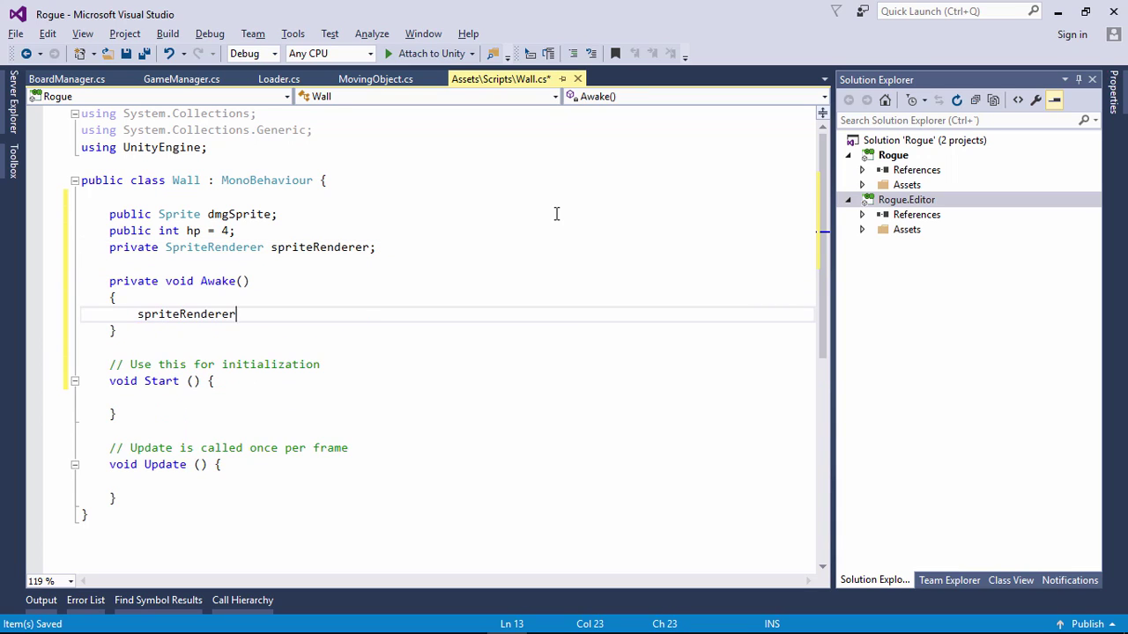
type(" = GetC")
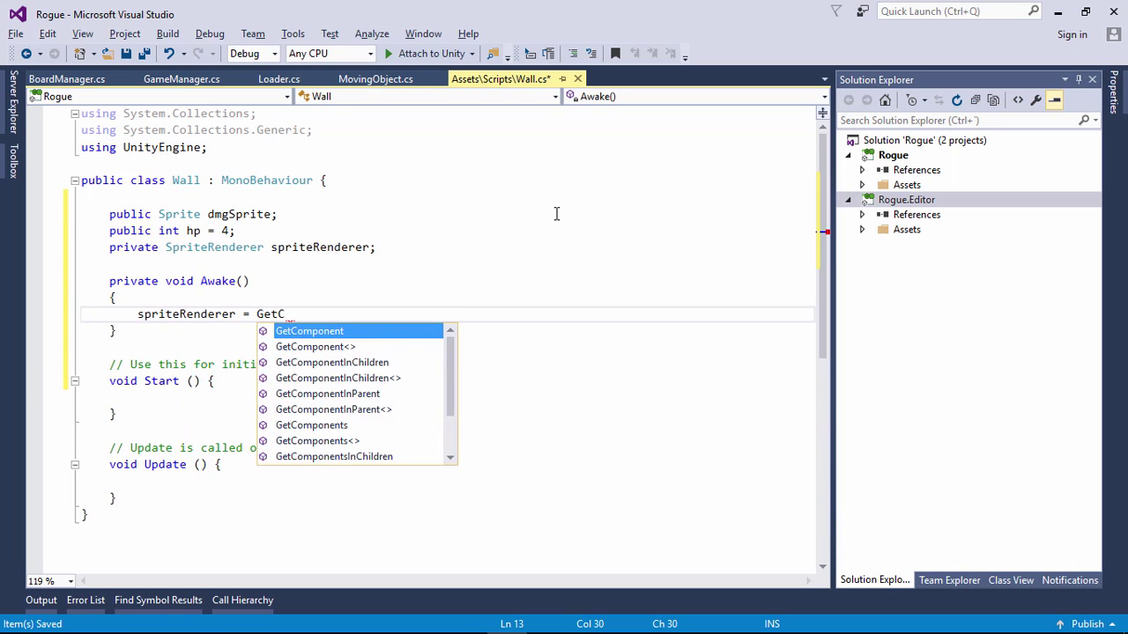
key("Tab")
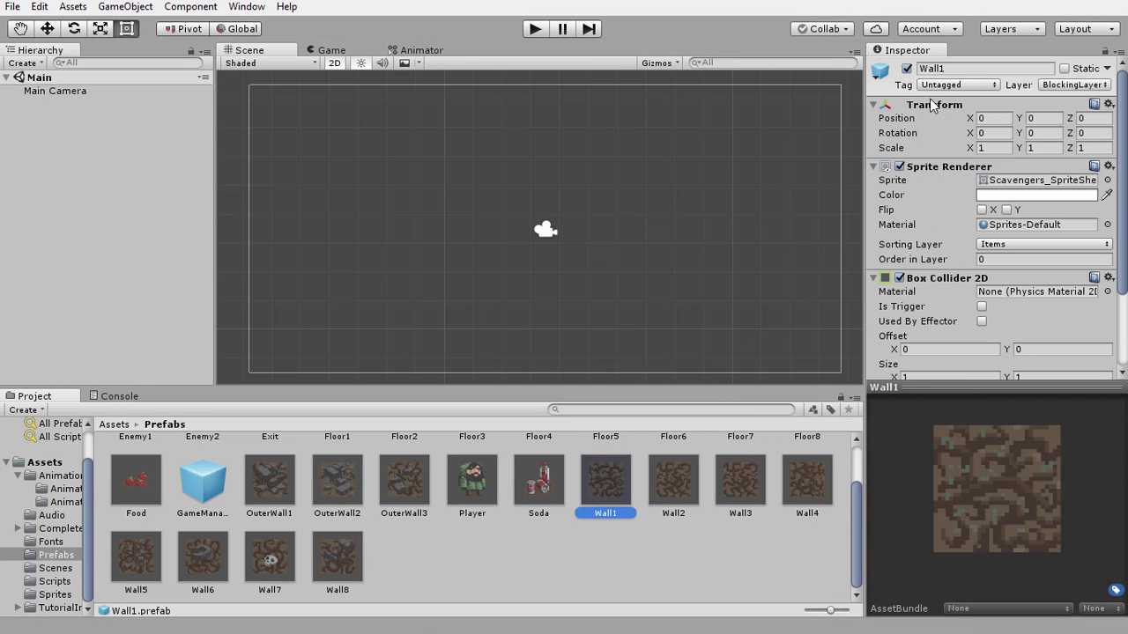
scroll(936, 295, "down", 5)
scroll(942, 321, "up", 5)
key("alt+Tab")
type("S")
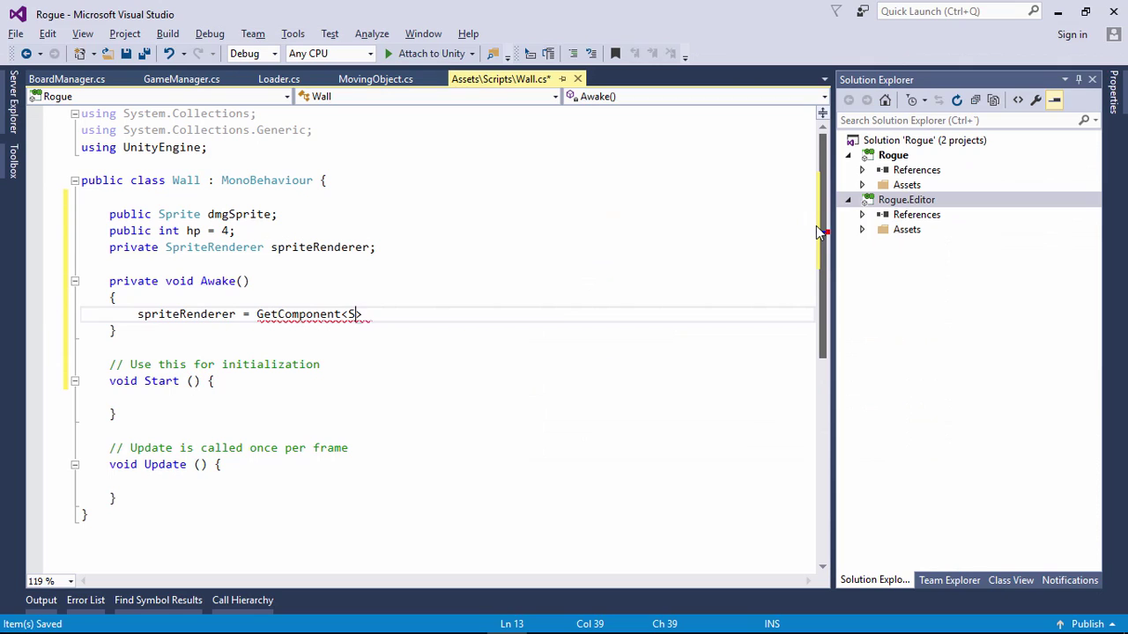
type("prite")
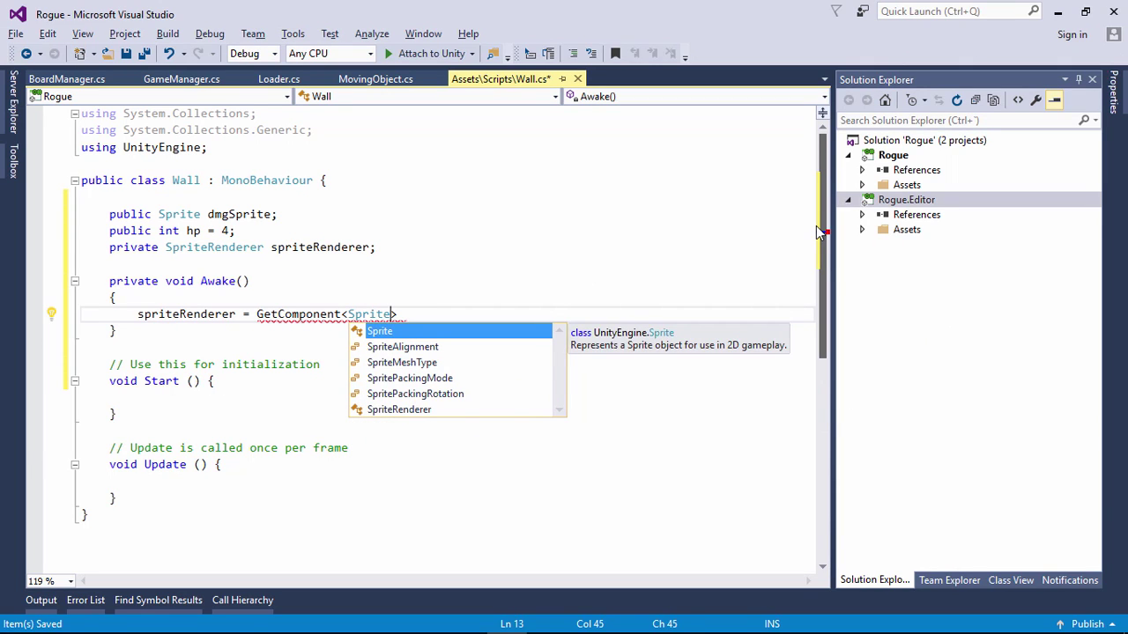
type("Renderer>();")
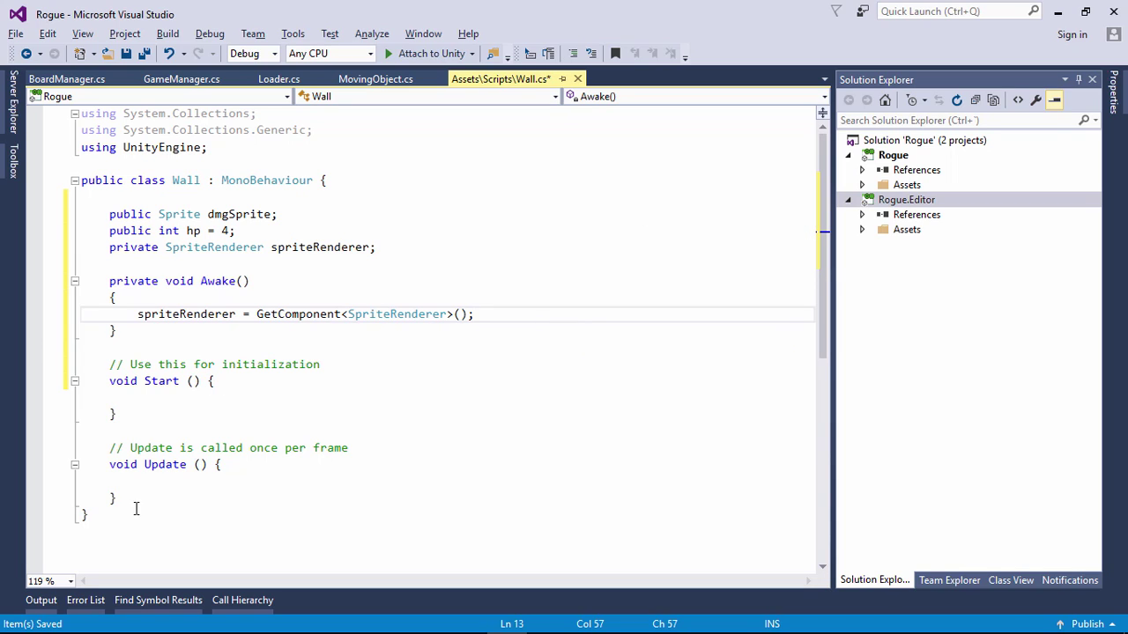
left_click_drag(127, 502, 107, 361)
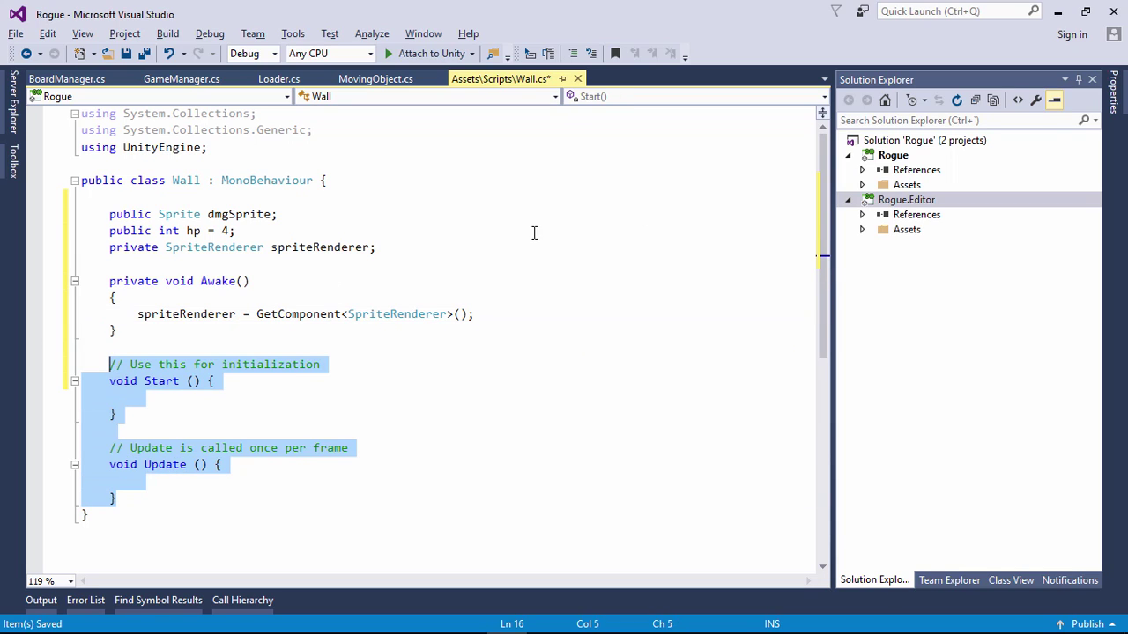
Replace the Start and Update methods with an empty public void DamageWall(int loss) method.
key("Delete")
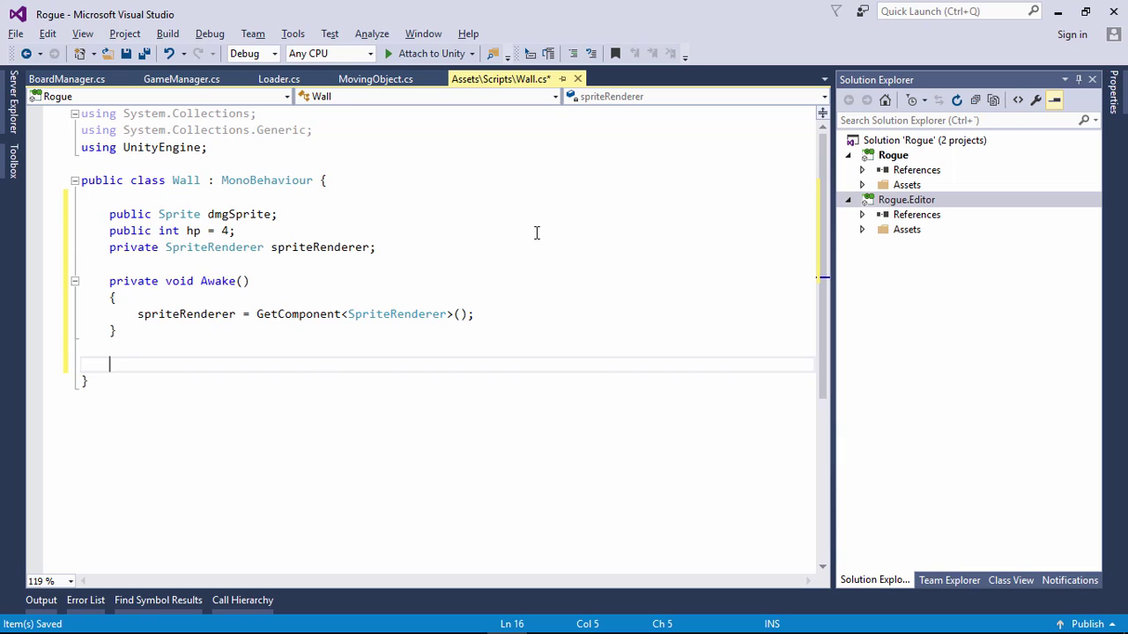
type("public")
key("Escape")
type("oid D")
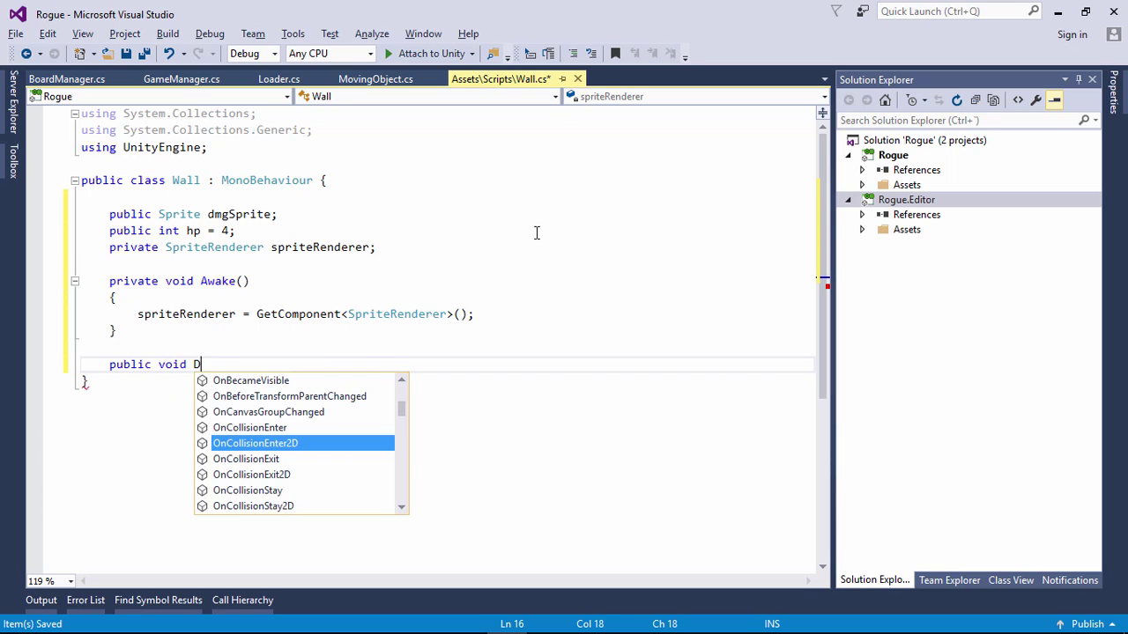
type("amageWall")
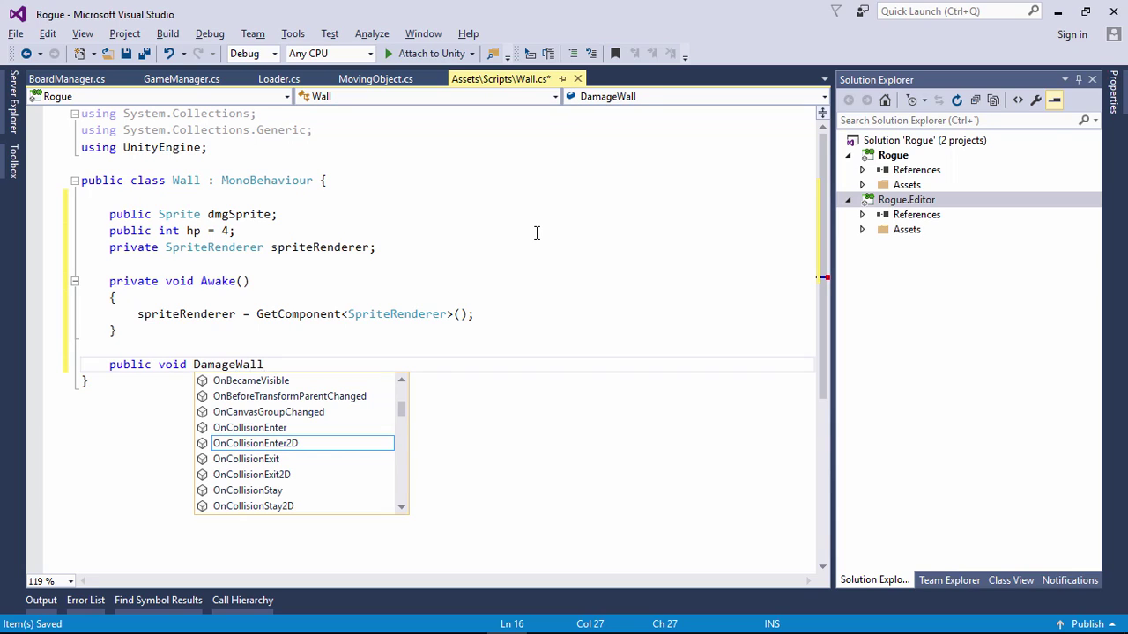
type("(int ")
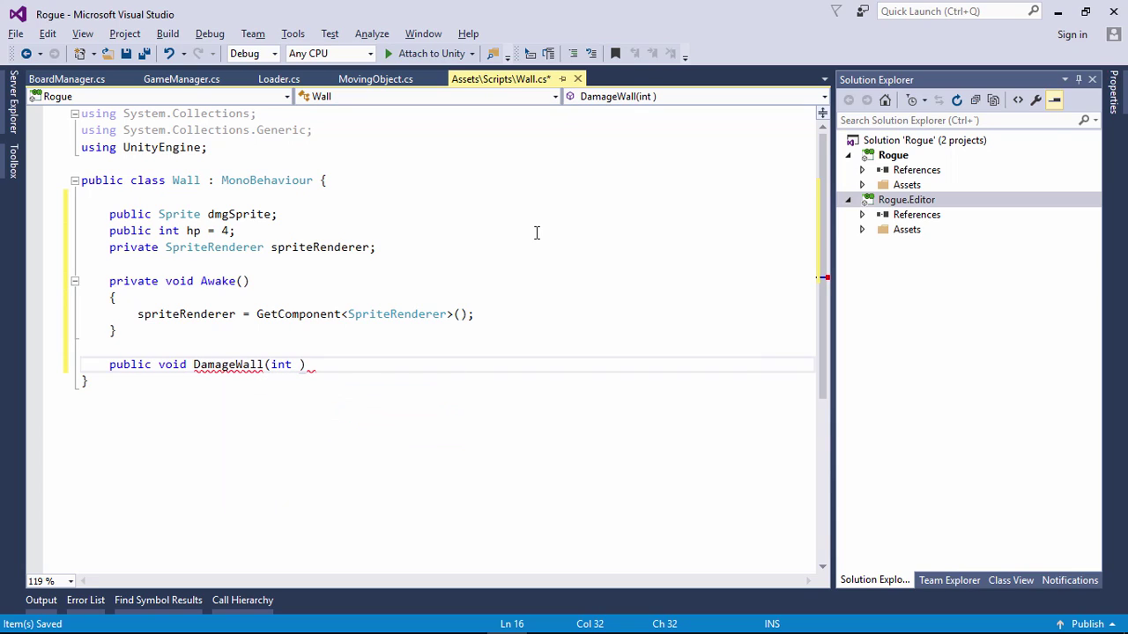
type("los")
type("s) {")
key("Return")
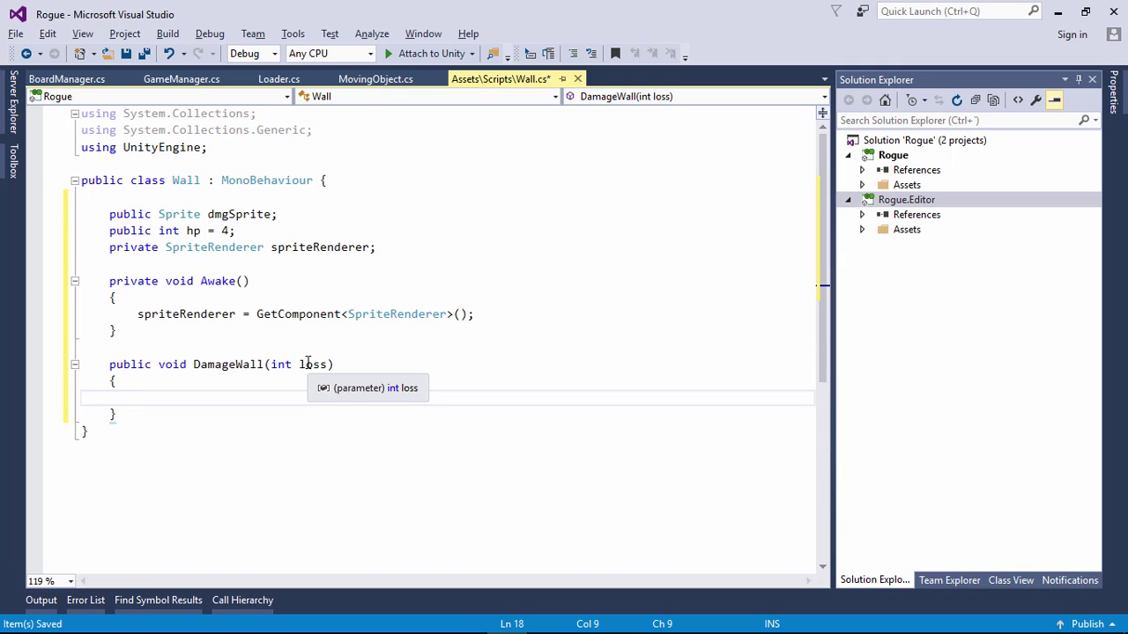
double_click(214, 370)
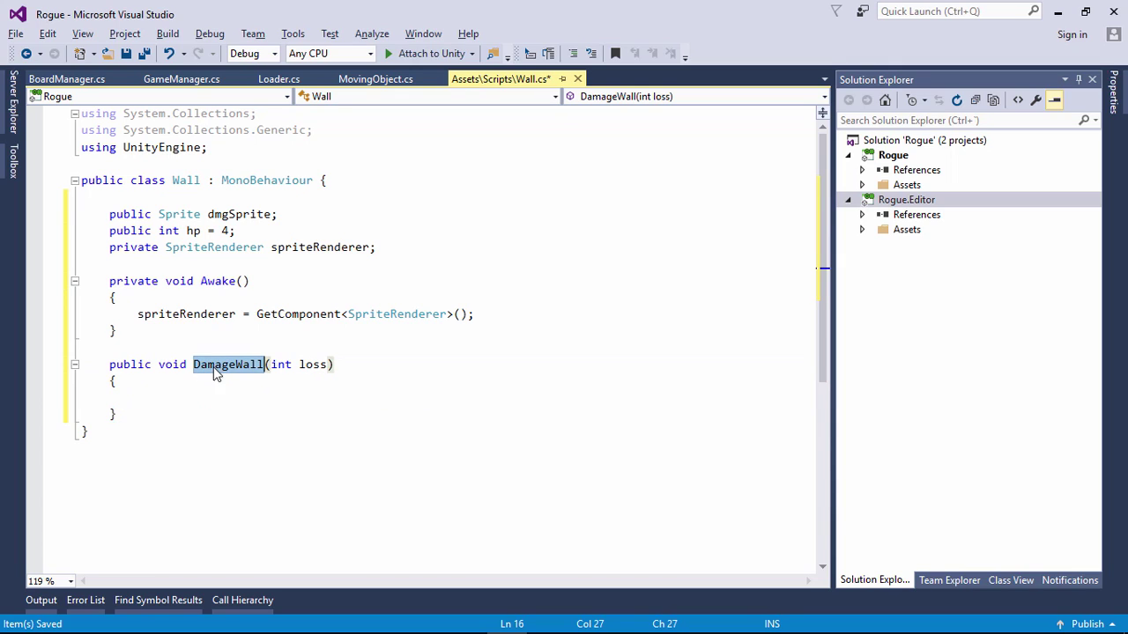
Inside DamageWall, set spriteRenderer.sprite = dmgSprite.
left_click(159, 397)
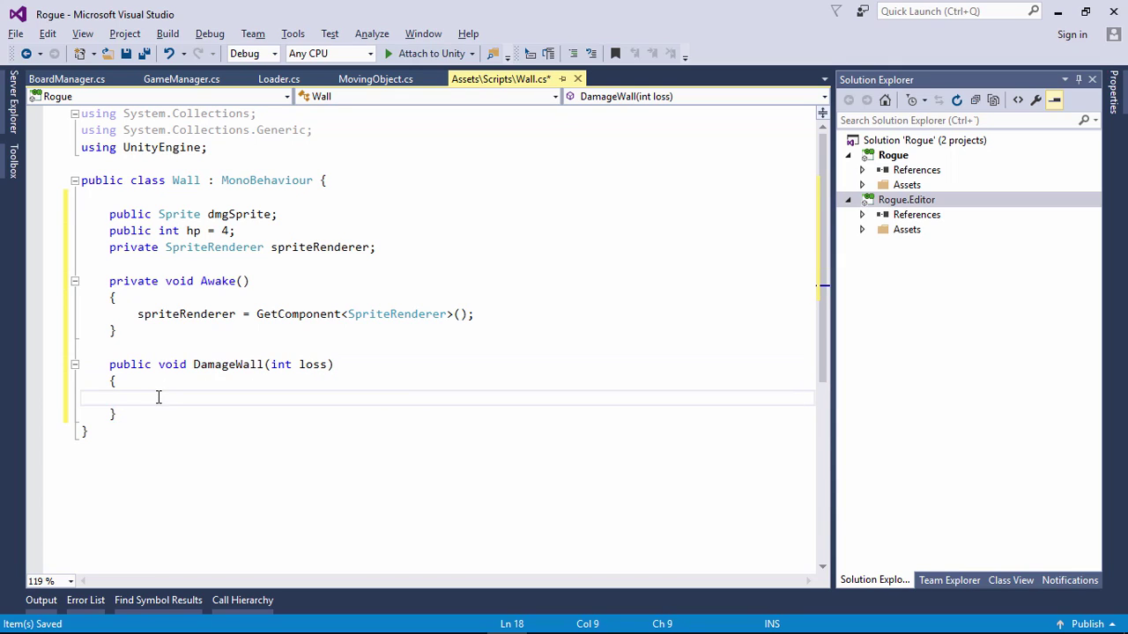
type("s")
type("pr")
key("Tab")
type(".s")
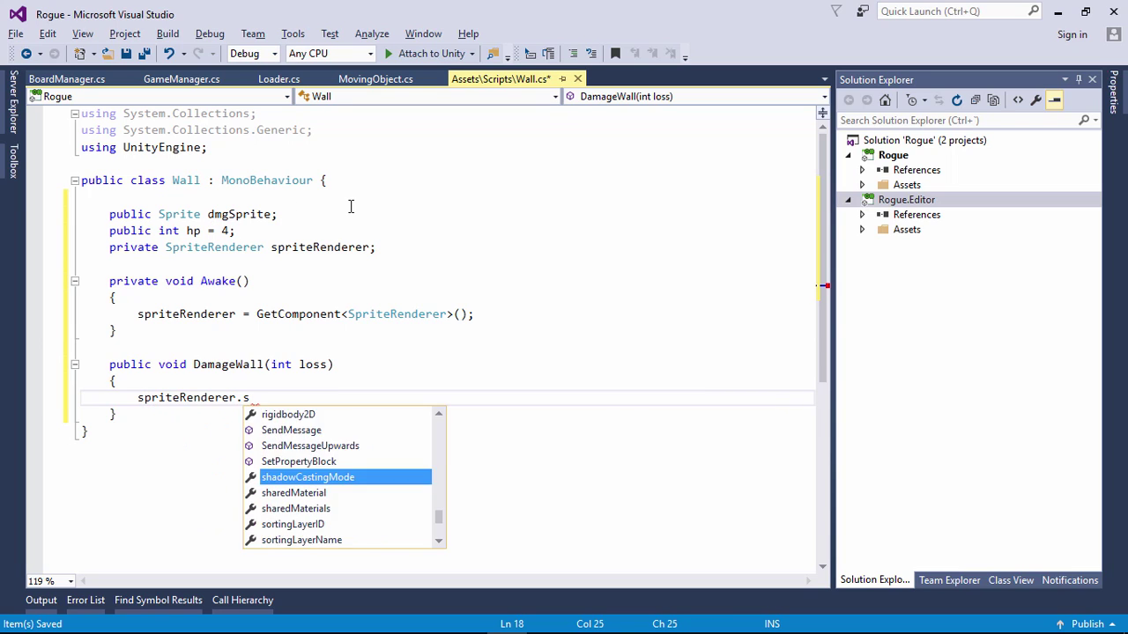
type("p")
key("Tab")
type("=  gmd")
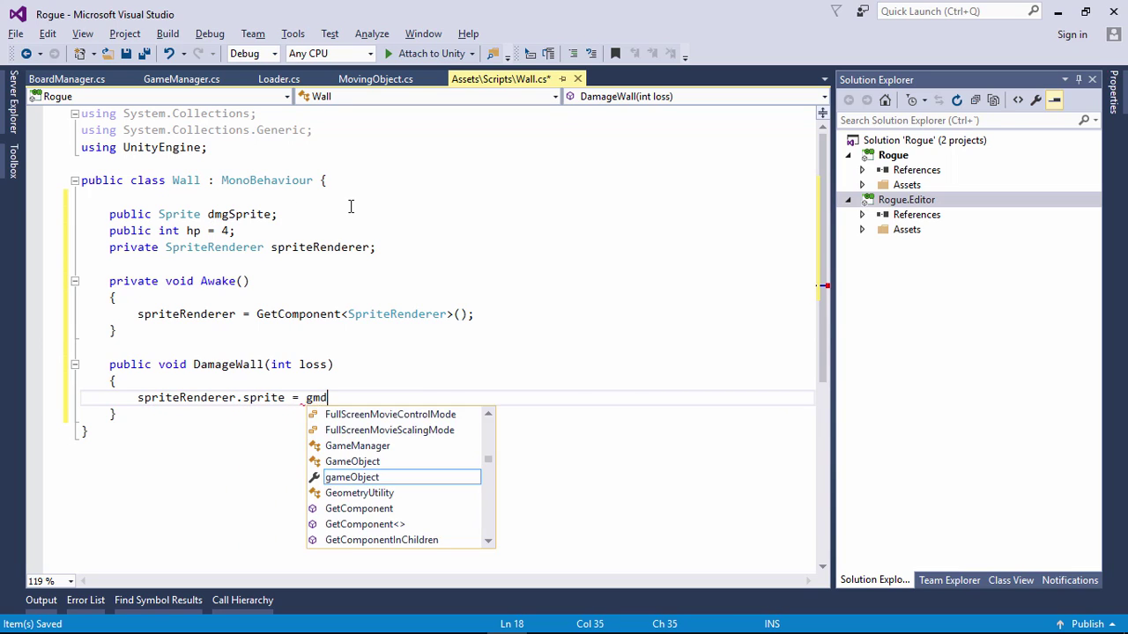
key("BackSpace")
key("BackSpace")
key("BackSpace")
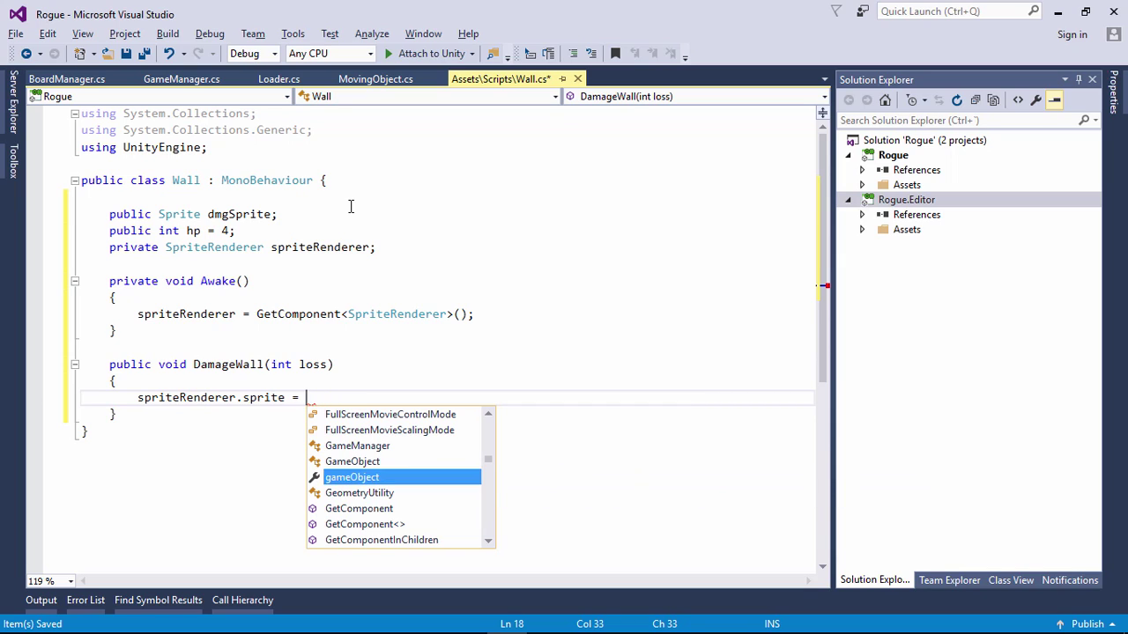
type("dm")
key("Tab")
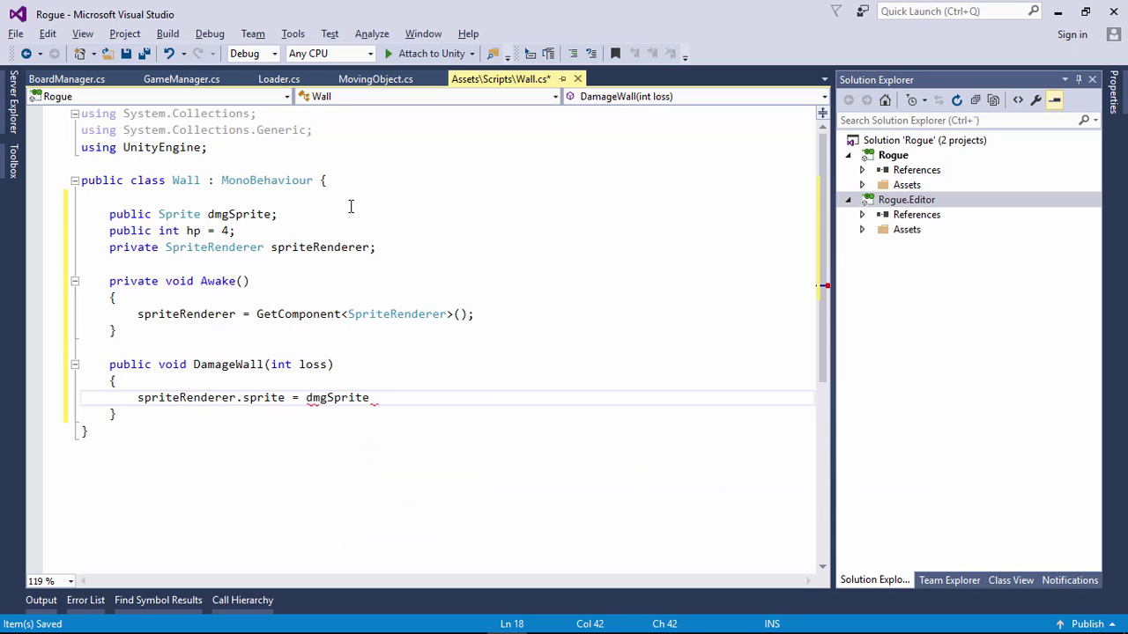
type(";")
key("Return")
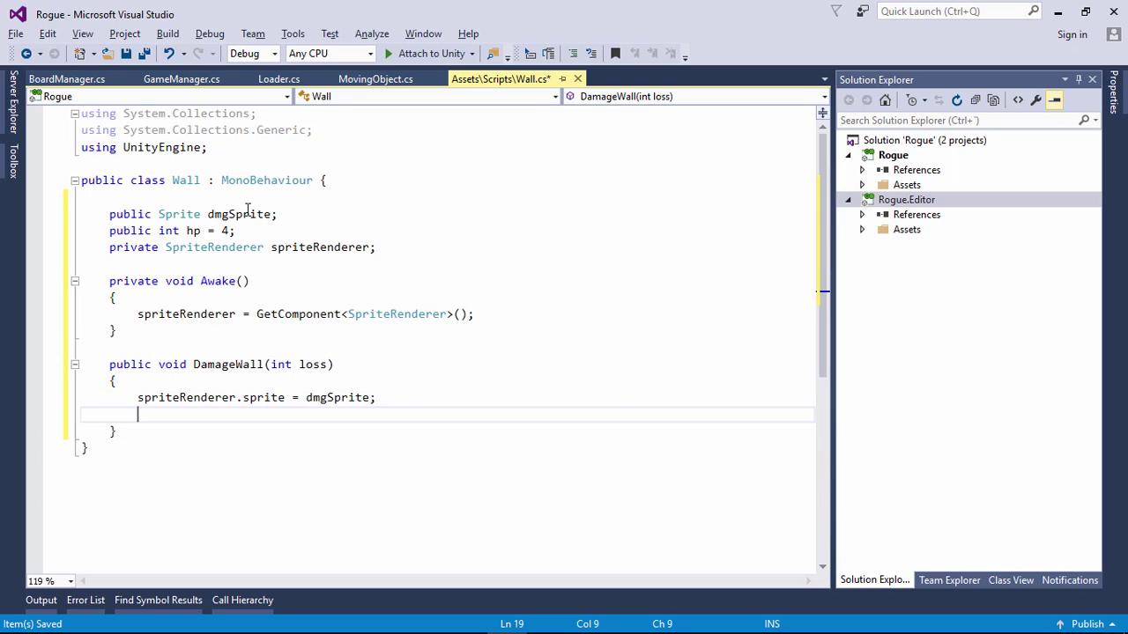
Subtract loss from hp with 'hp -= loss;' and begin an if(hp <= 0) block.
type("hp -=")
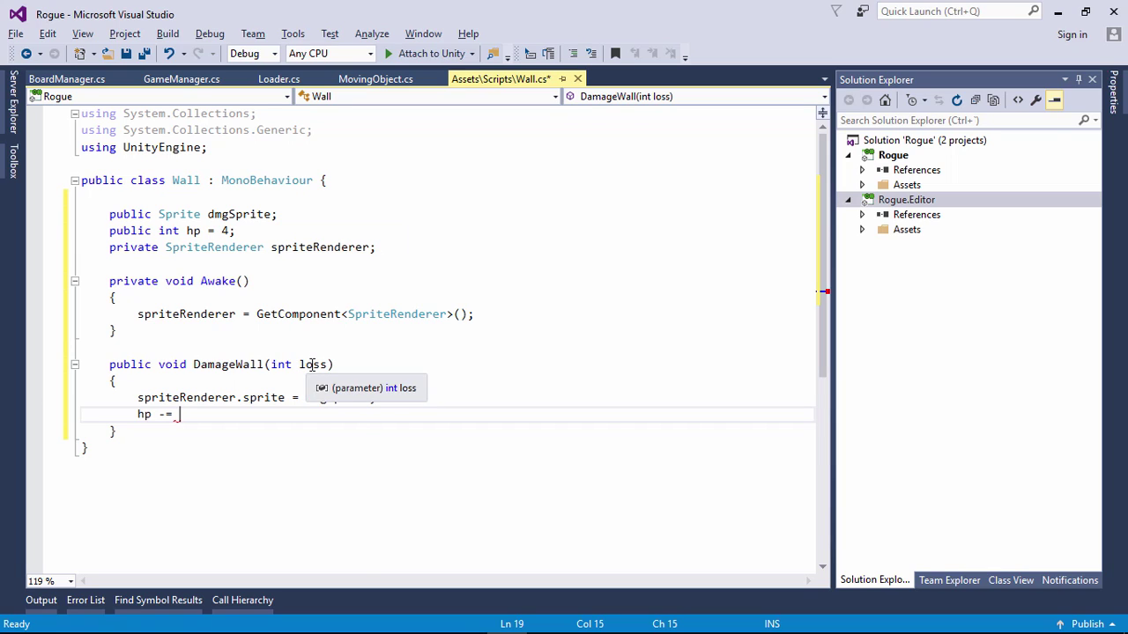
type("loss;")
key("Return")
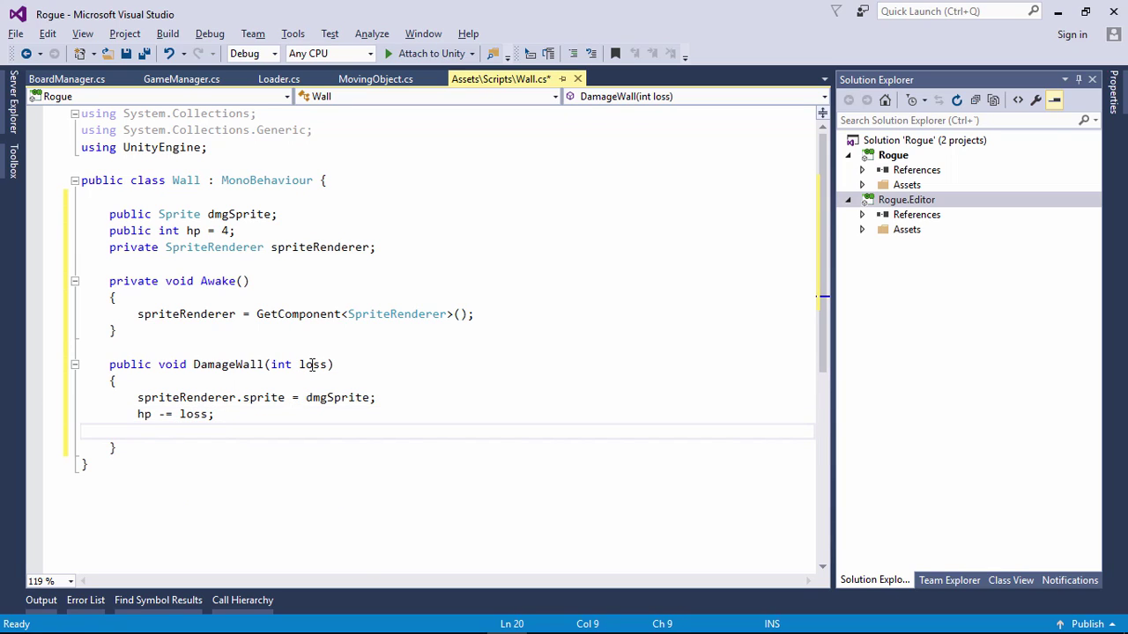
type("if(hp")
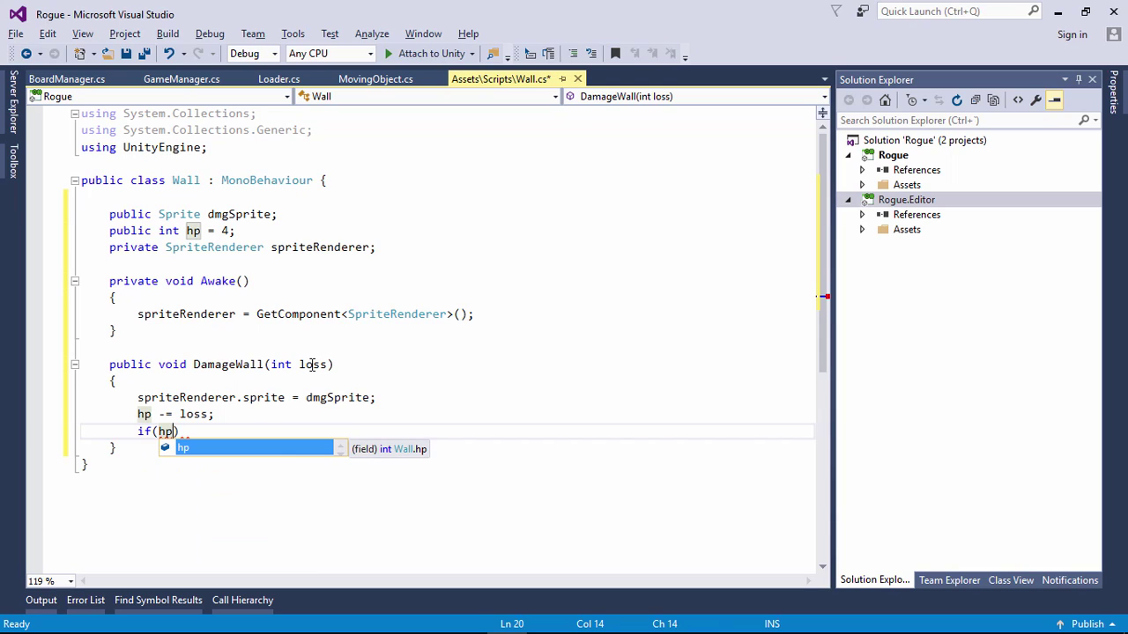
type(" <= 0)")
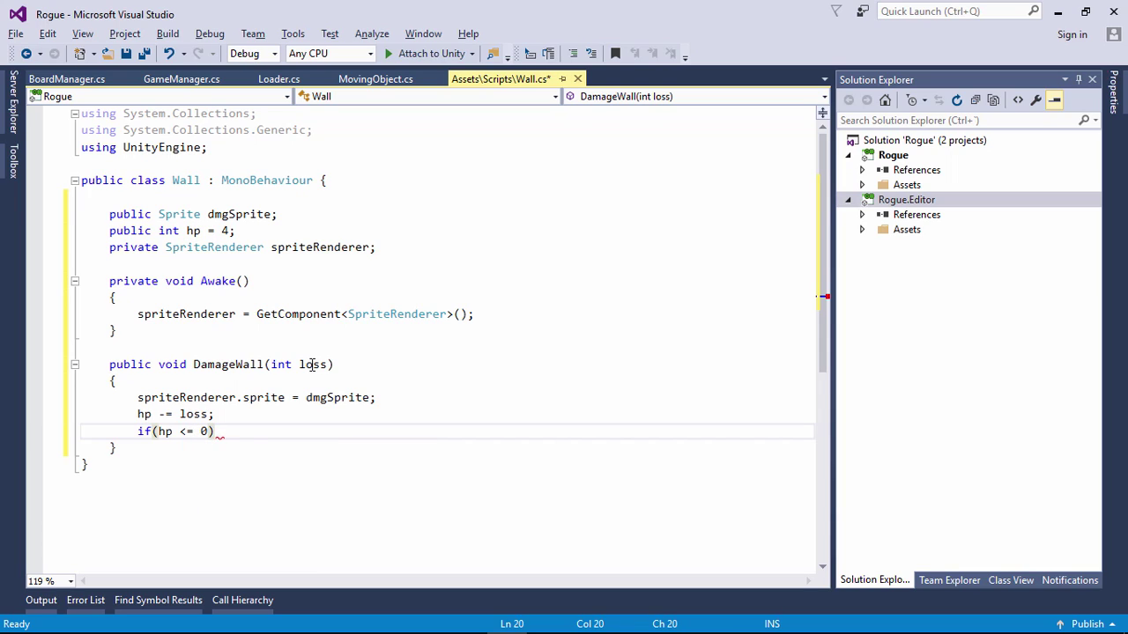
type(" {")
Inside the if block, add Destroy(gameObject); and comment it out.
key("Return")
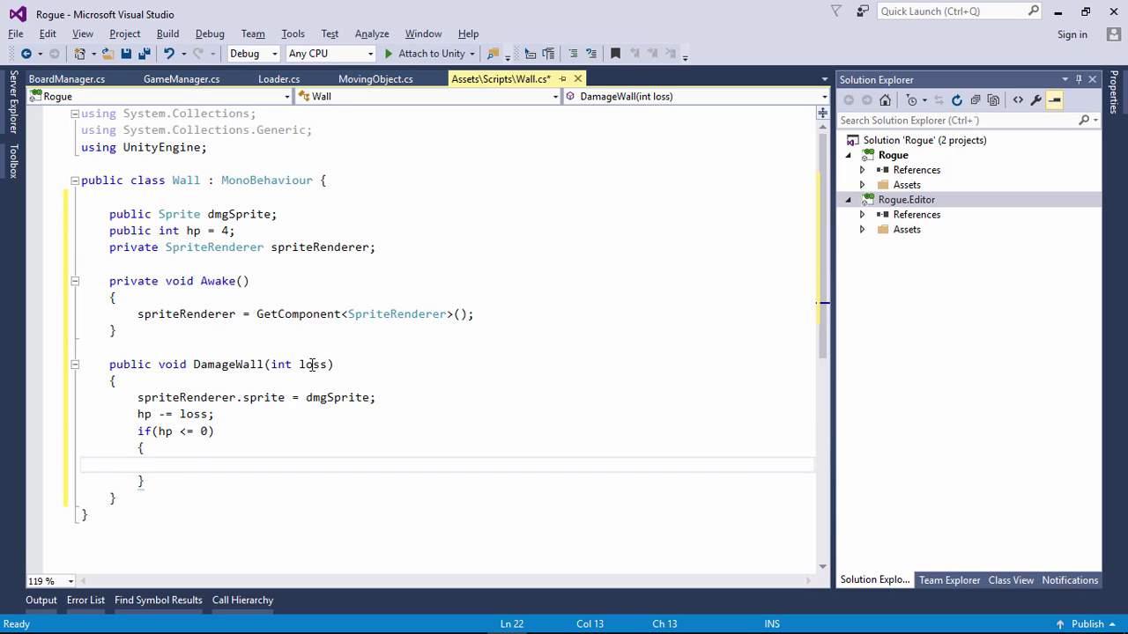
type("Des")
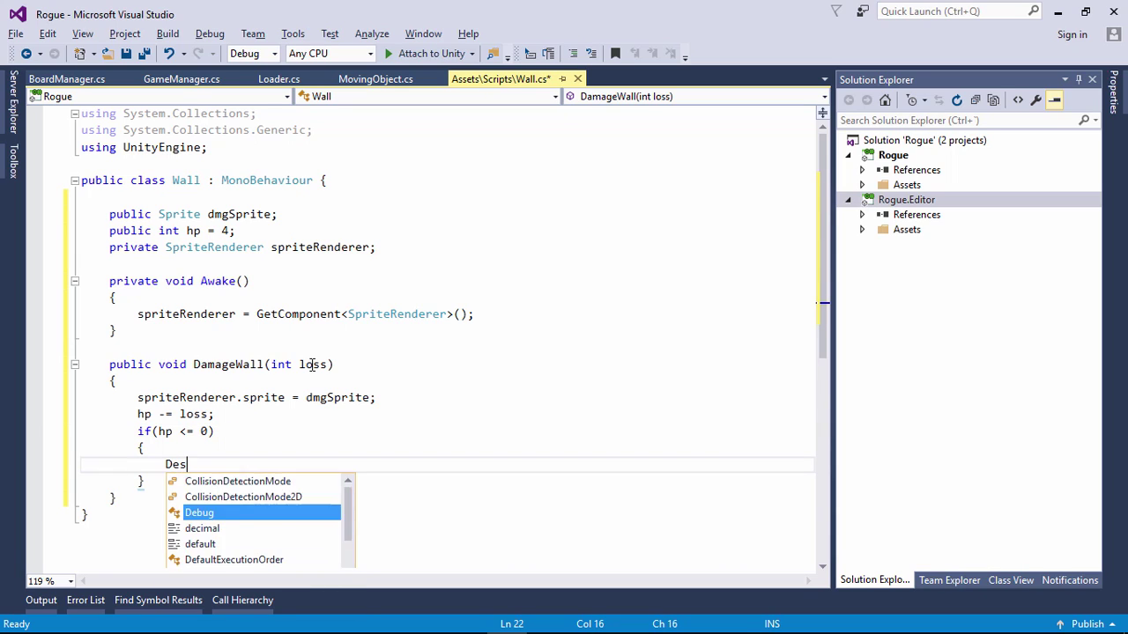
type("troy(game")
key("Tab")
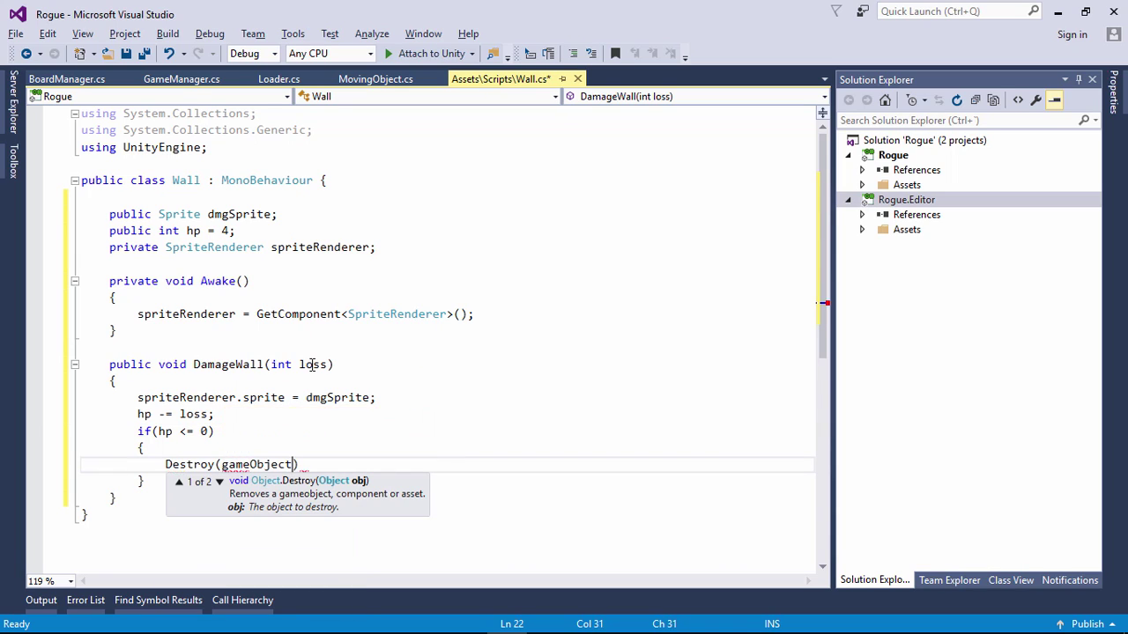
type(");")
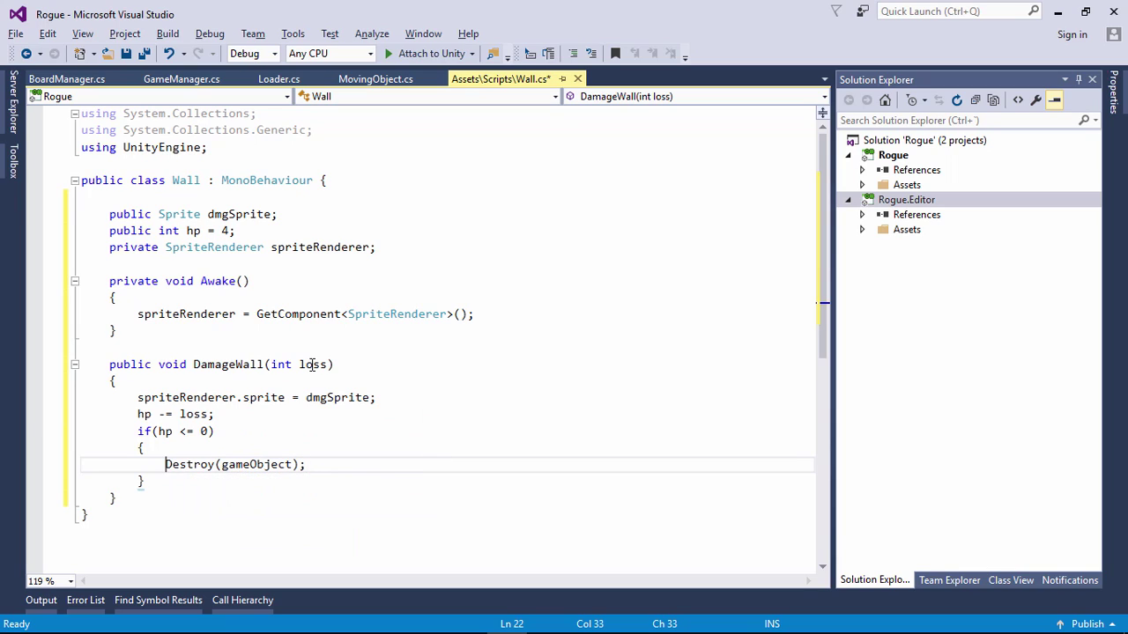
key("shift+End")
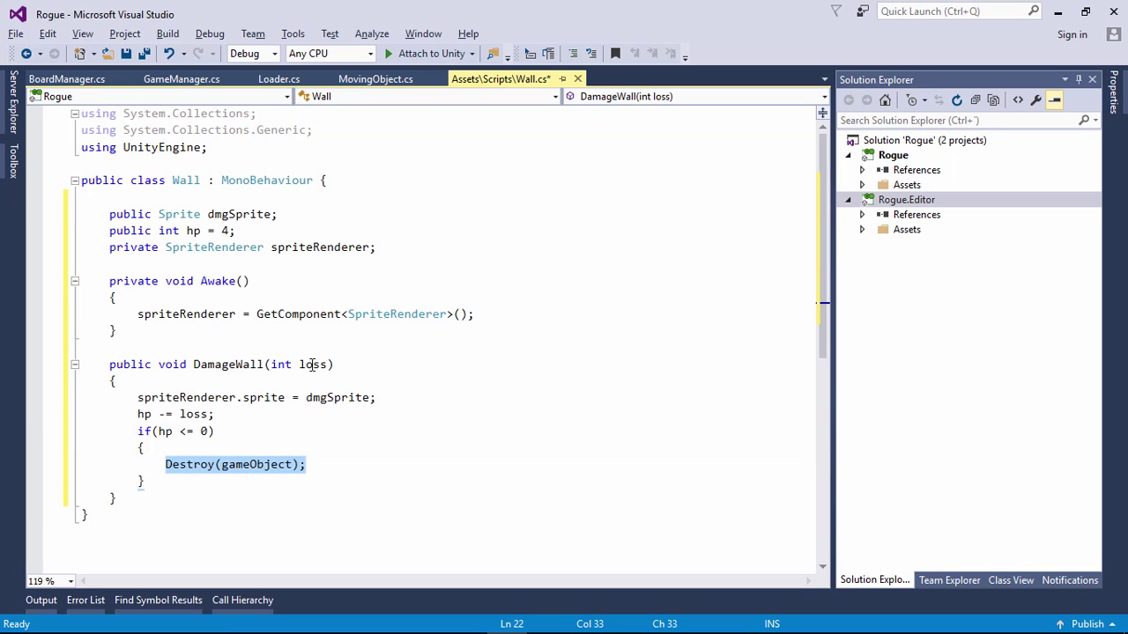
key("Left")
type("//")
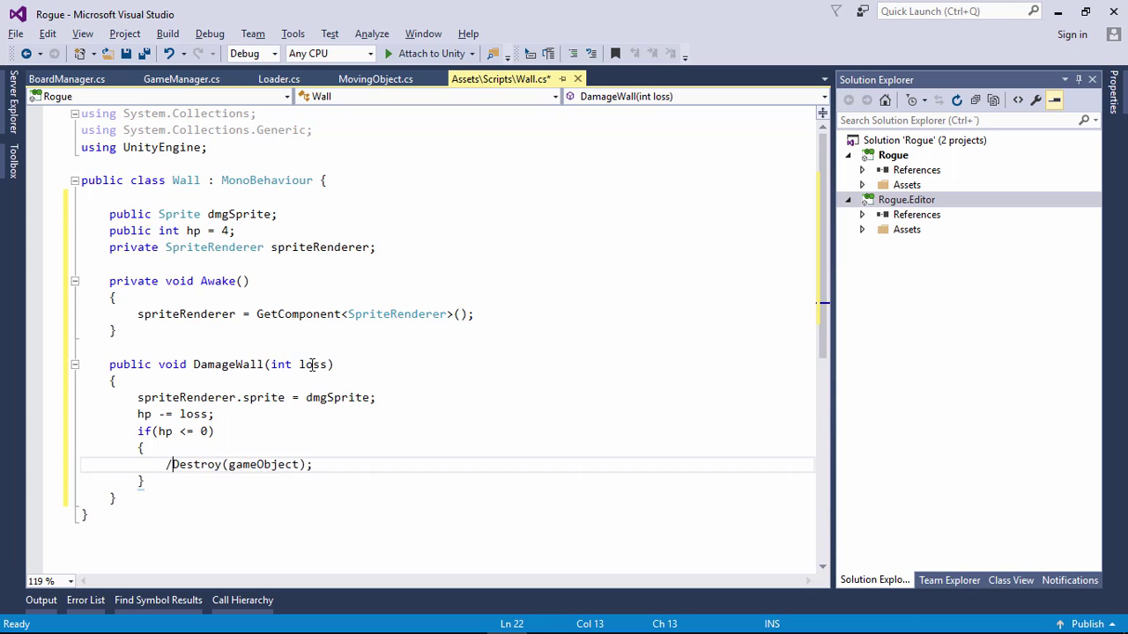
key("End")
key("Return")
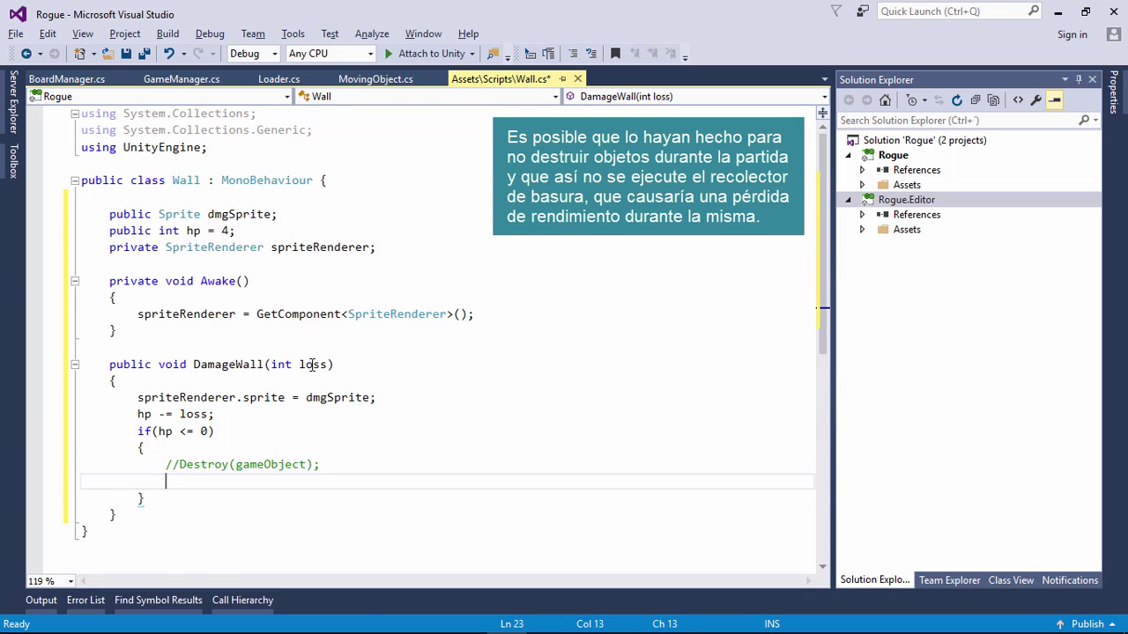
Add gameObject.SetActive(false); below the commented line and save.
type("gameObject.")
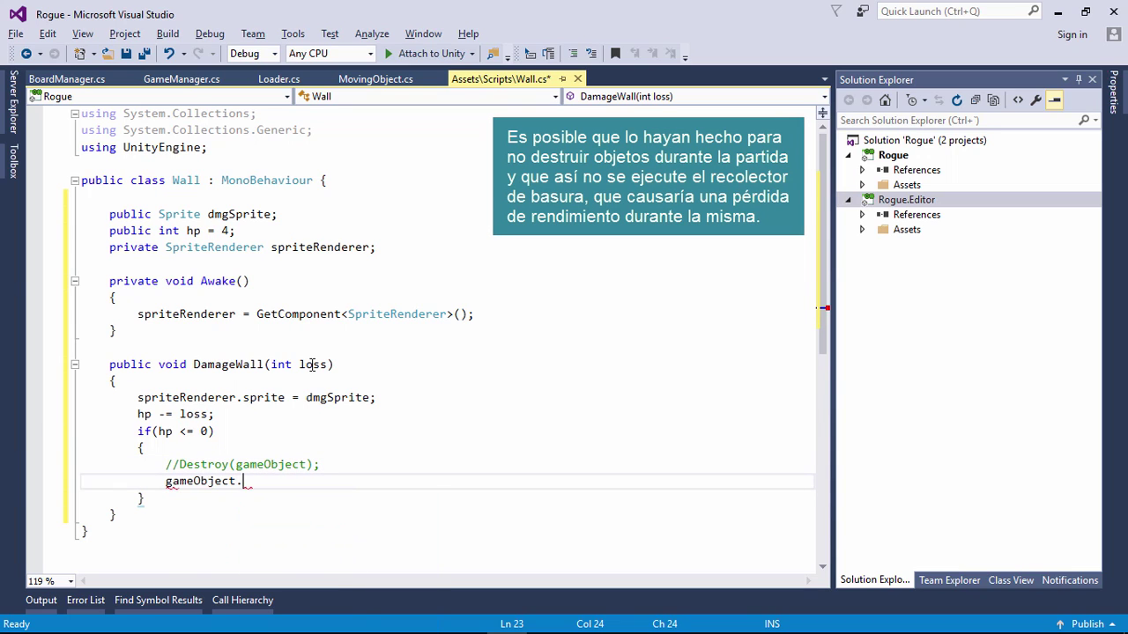
type("SeA")
key("BackSpace")
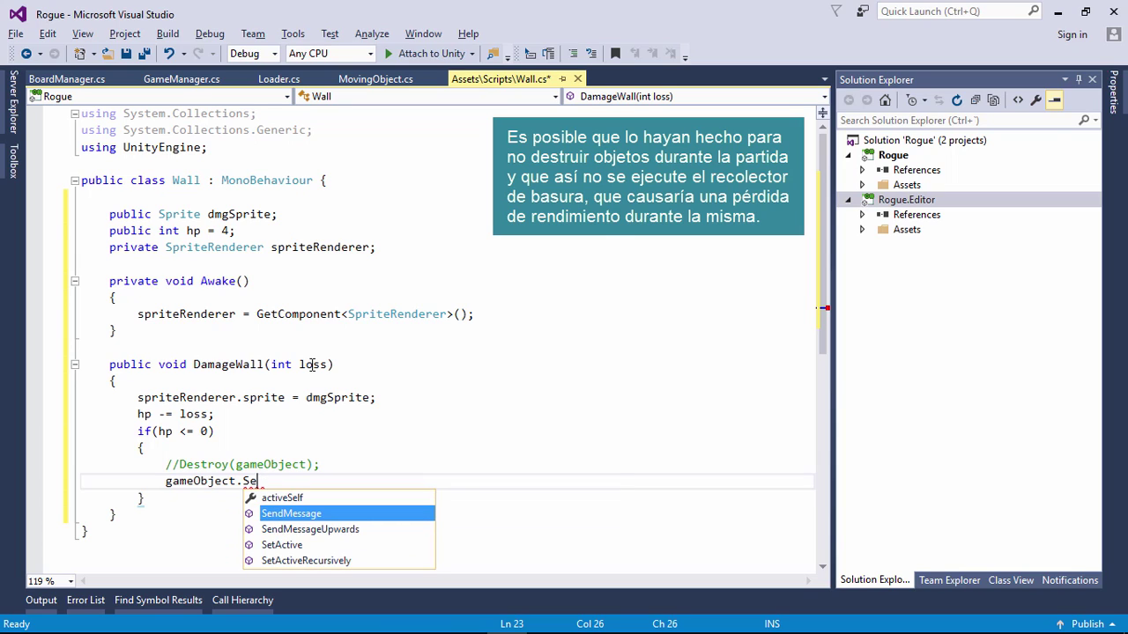
type("tActive(fal")
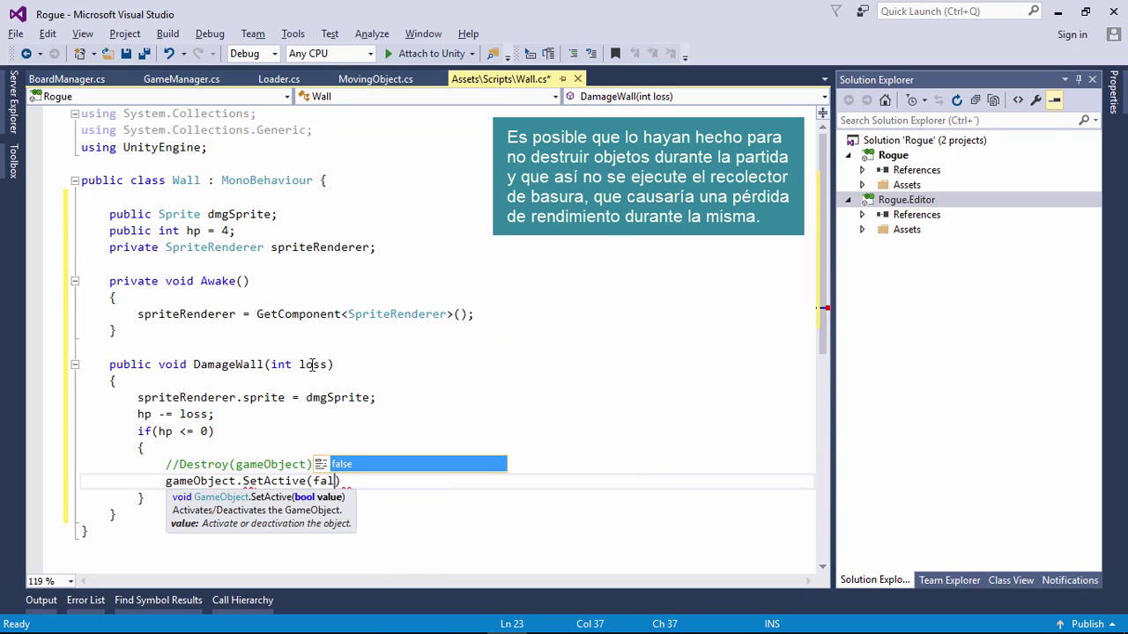
type("se);")
key("ctrl+s")
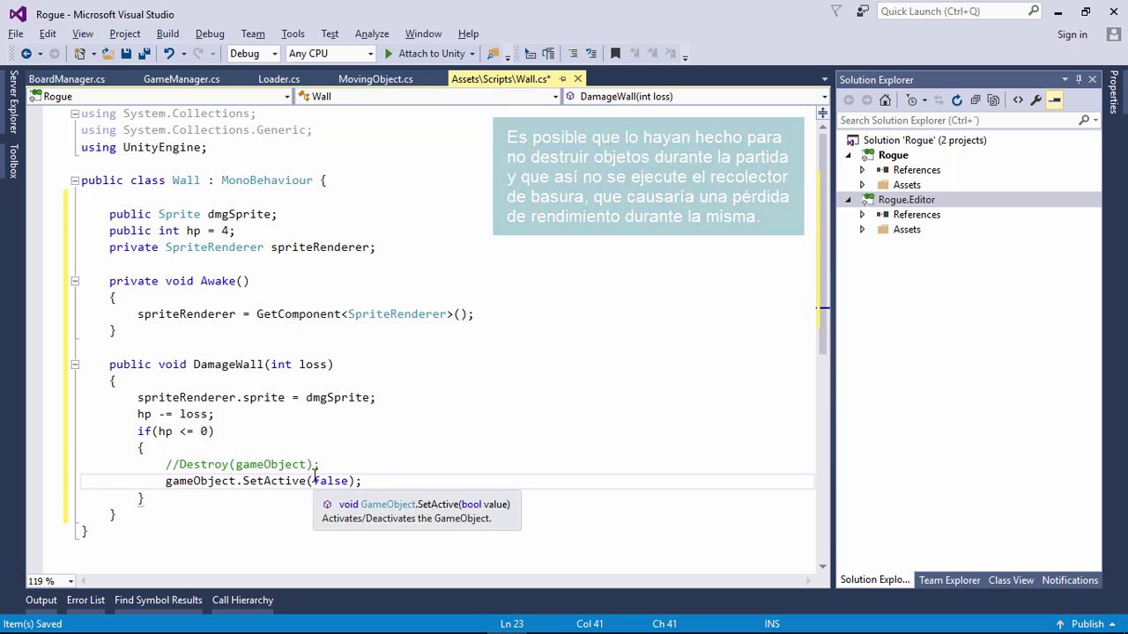
Delete the commented-out Destroy line, save Wall.cs, and return to Unity.
left_click(329, 465)
key("shift+Home")
key("shift+Home")
key("BackSpace")
key("BackSpace")
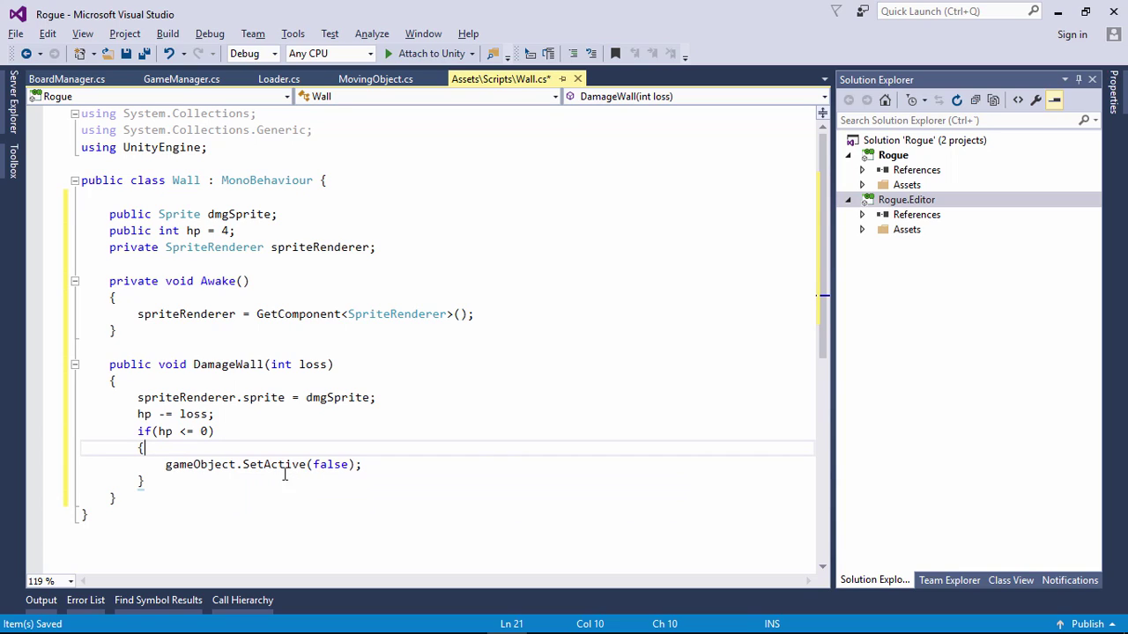
left_click(417, 380)
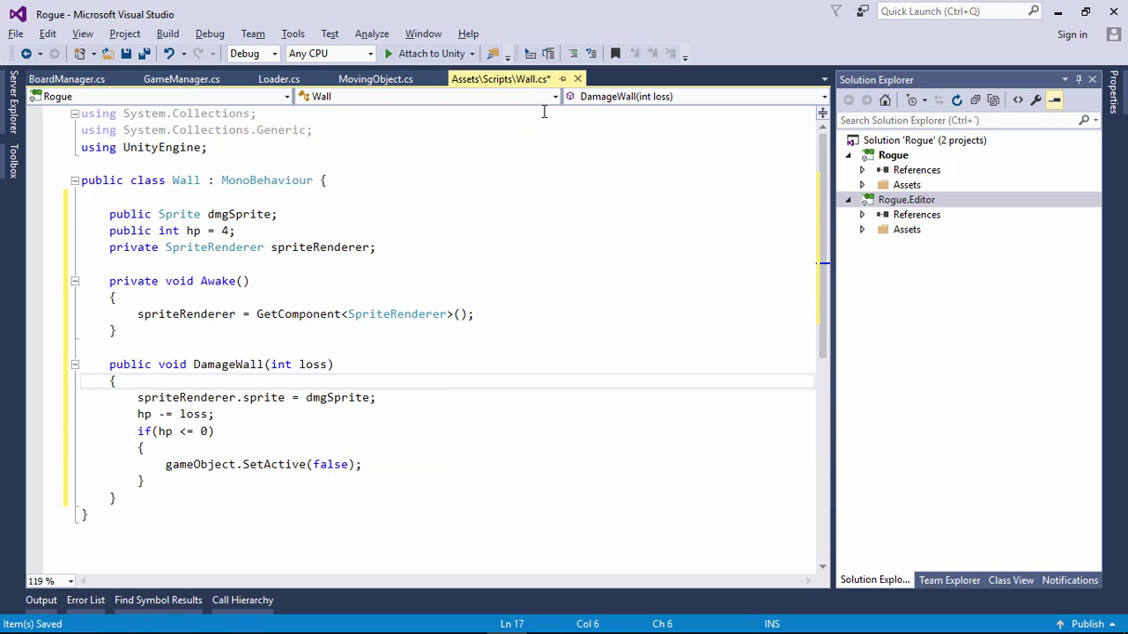
left_click(147, 55)
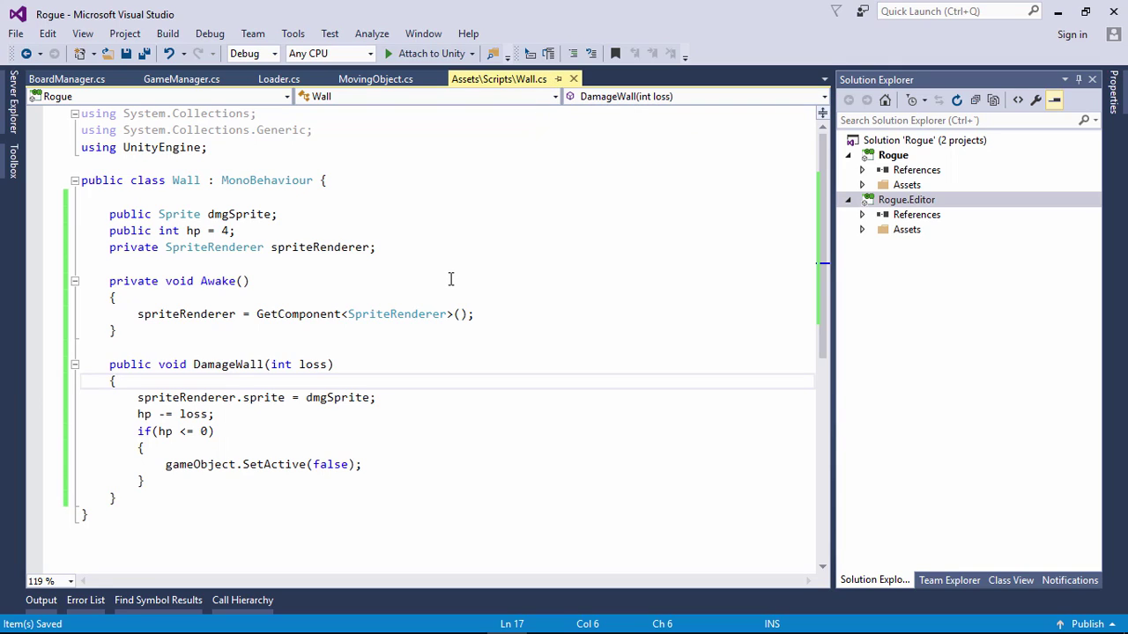
key("alt+Tab")
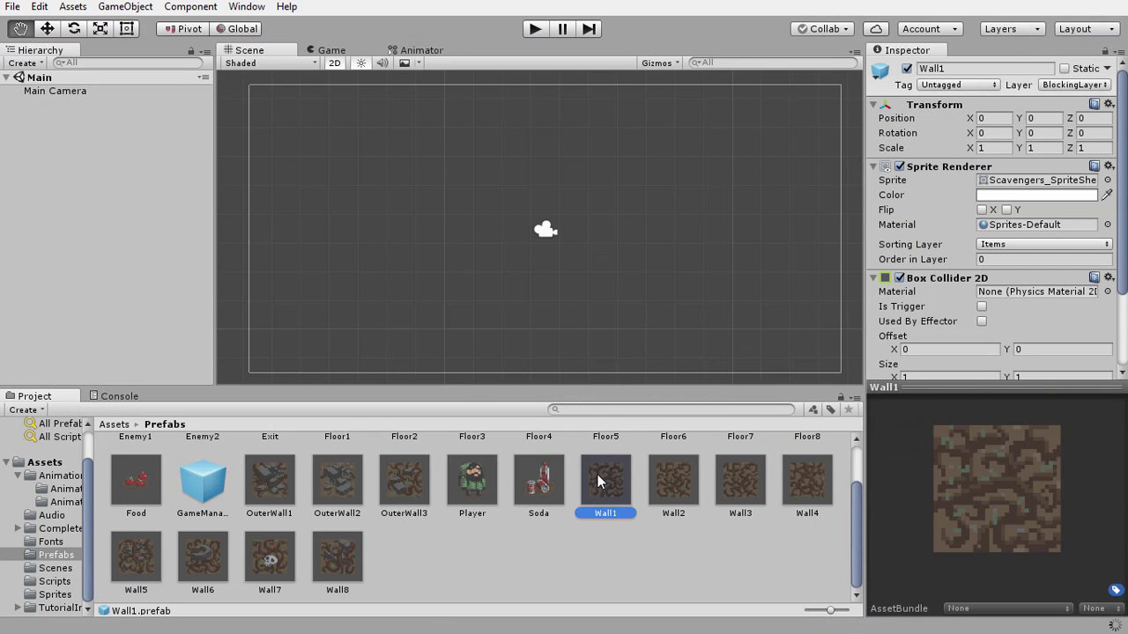
Select all eight wall prefabs, Wall1 through Wall8, in the Prefabs folder.
key("t")
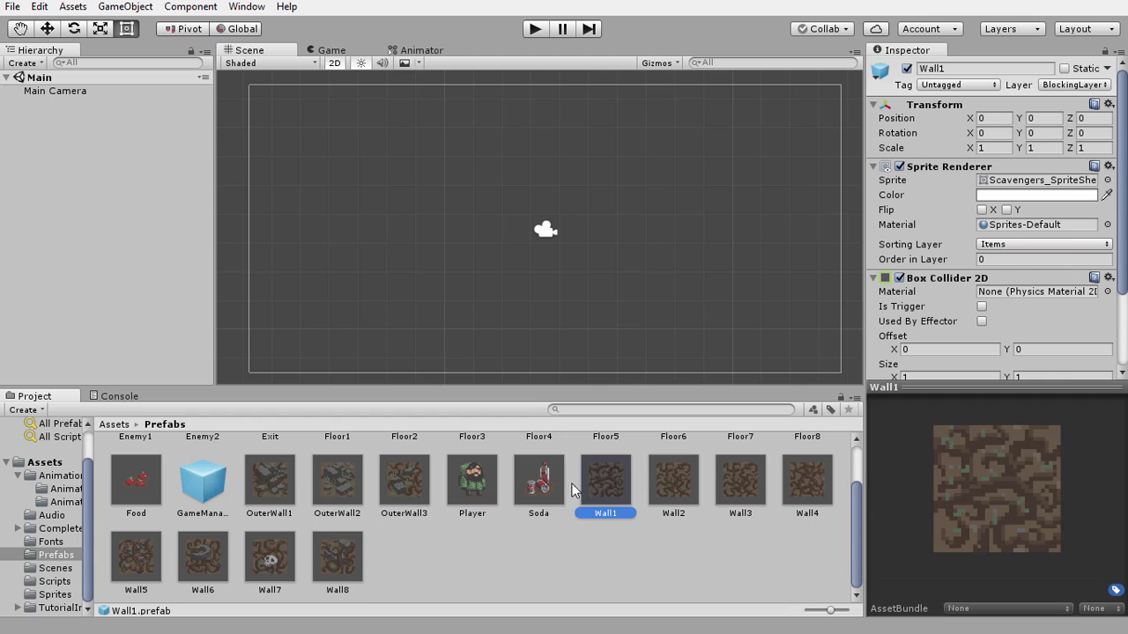
left_click(333, 565, "shift")
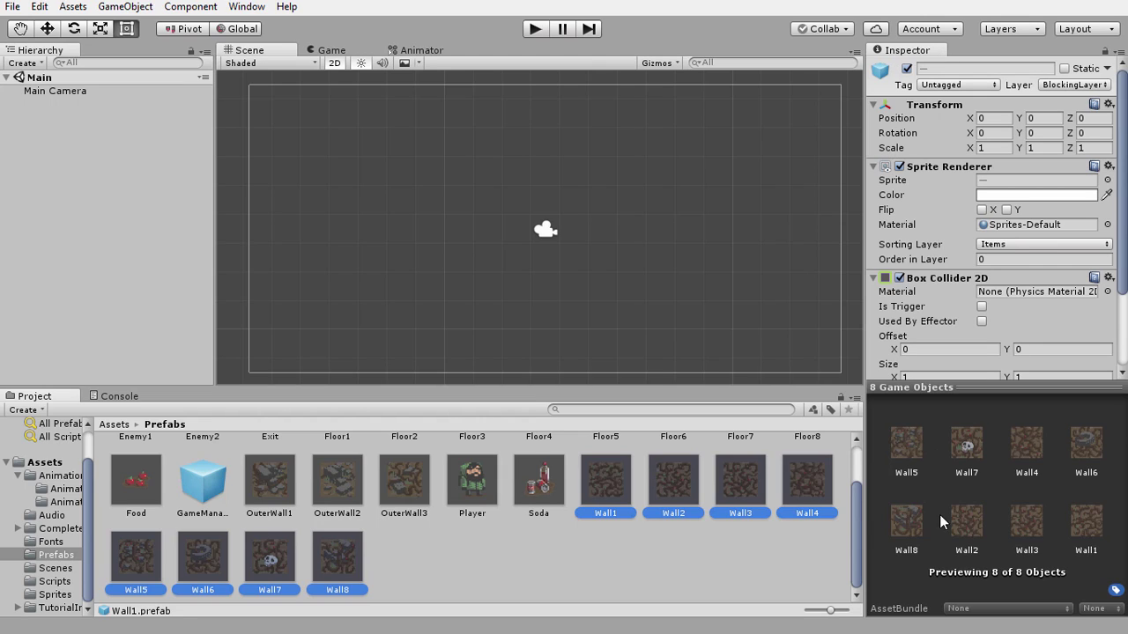
left_click(87, 500)
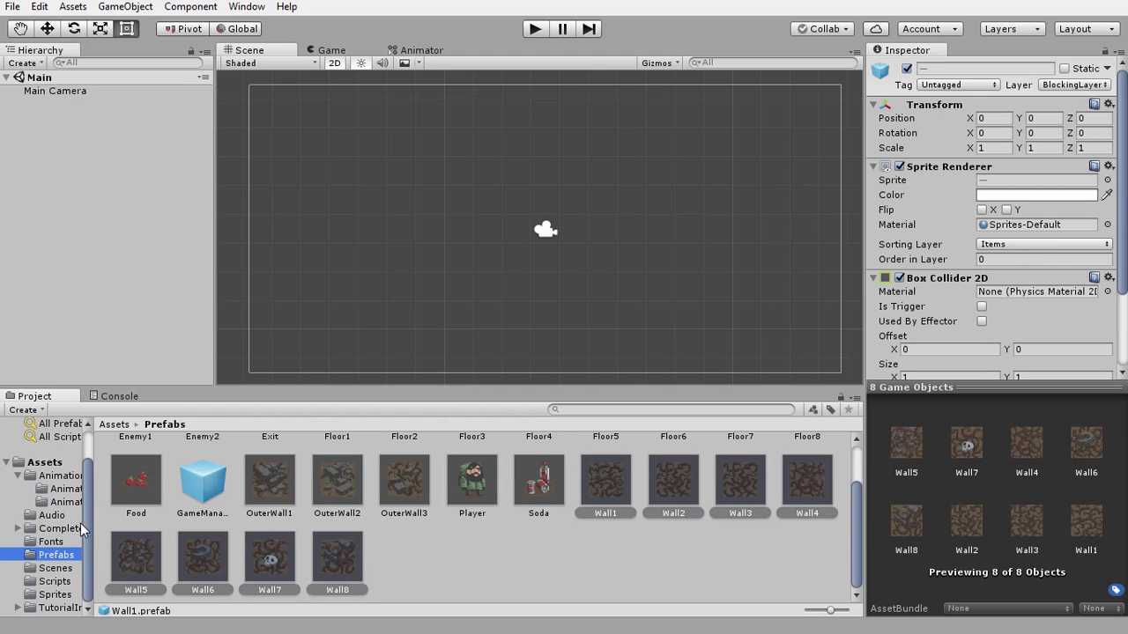
Attach Wall.cs from the Scripts folder to the selected prefabs, then return to Prefabs.
left_click(54, 582)
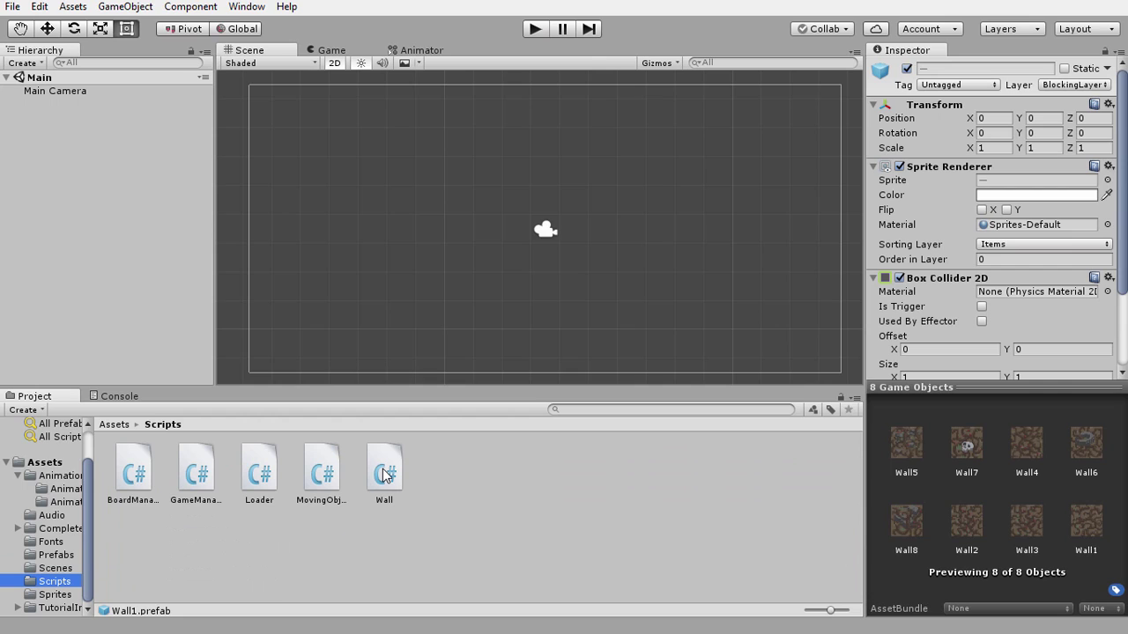
scroll(934, 288, "down", 3)
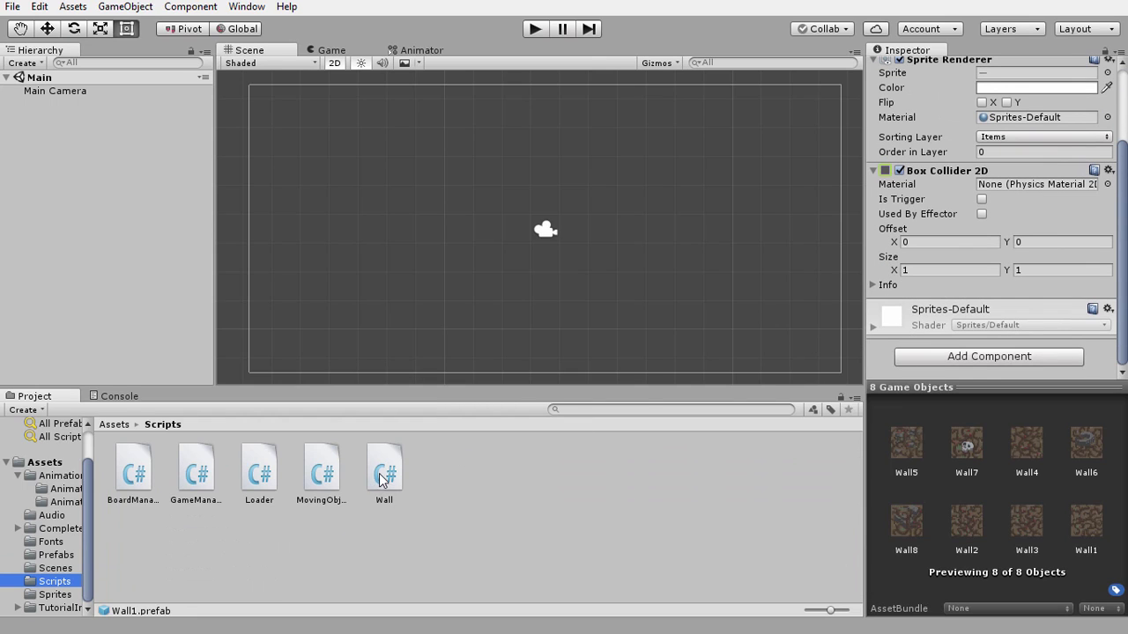
left_click_drag(385, 476, 986, 340)
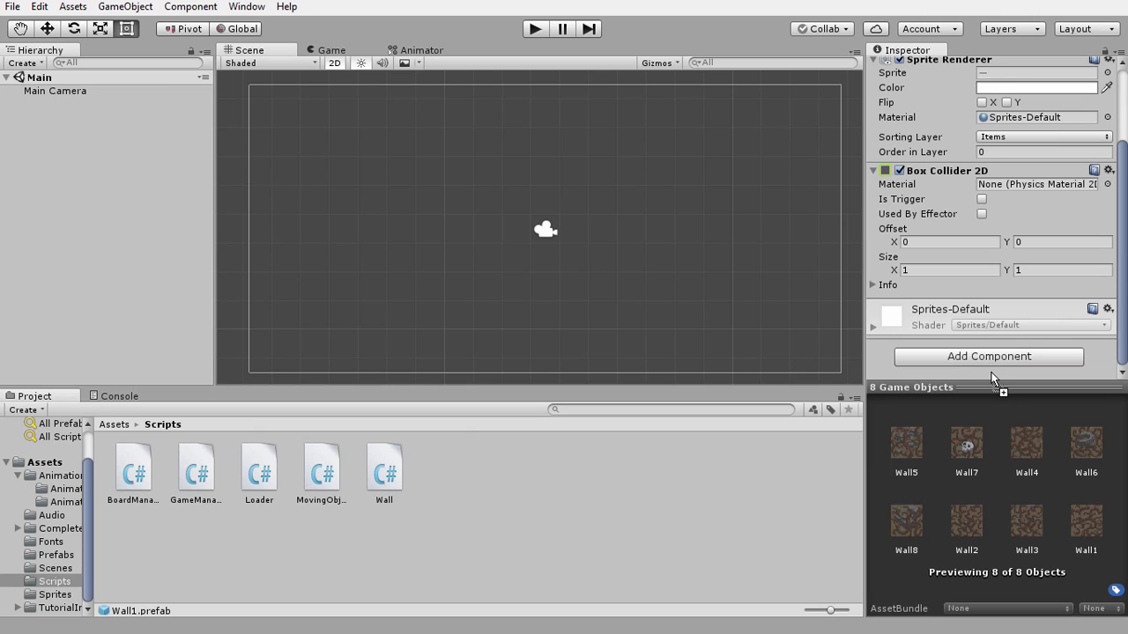
left_click_drag(987, 340, 992, 377)
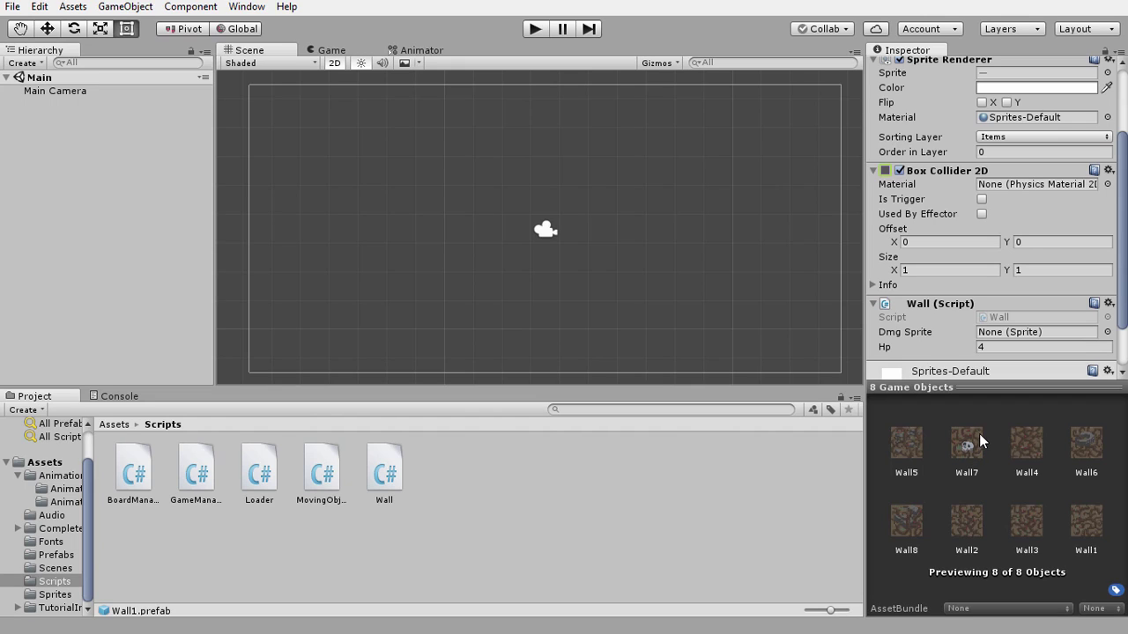
left_click(56, 555)
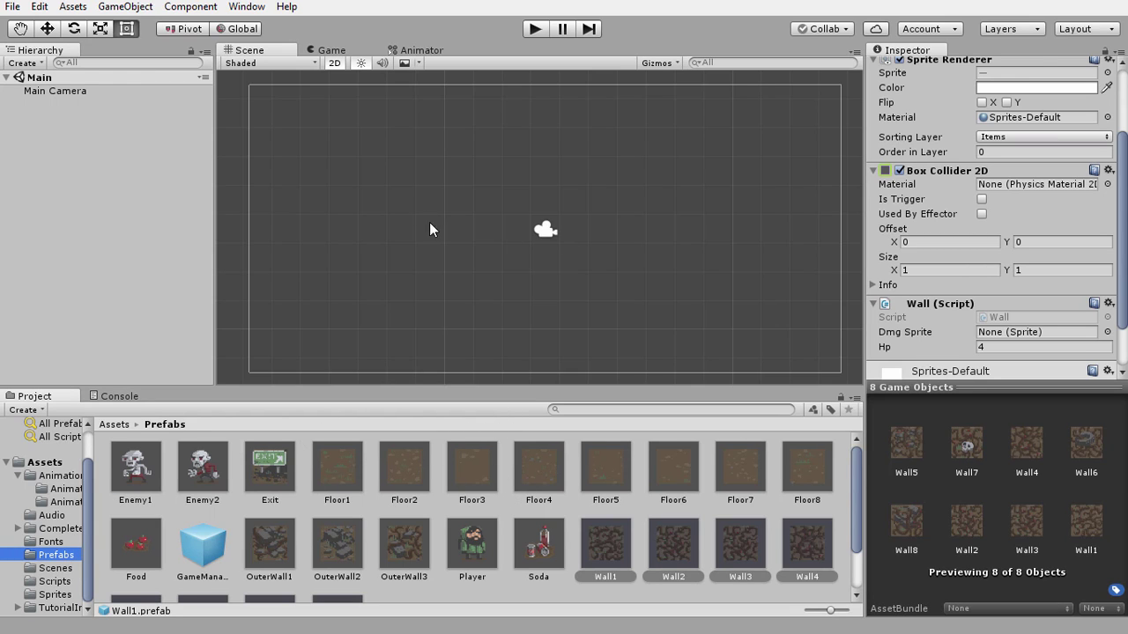
Add a second Project panel as a new tab.
left_click(852, 49)
mouse_move(878, 115)
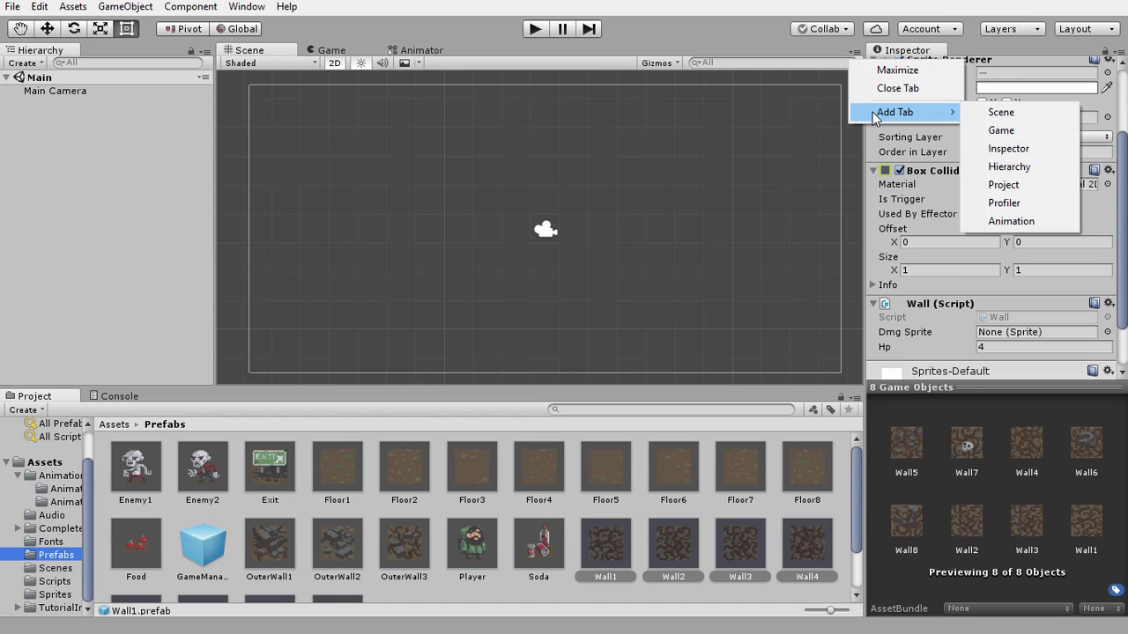
left_click(1000, 182)
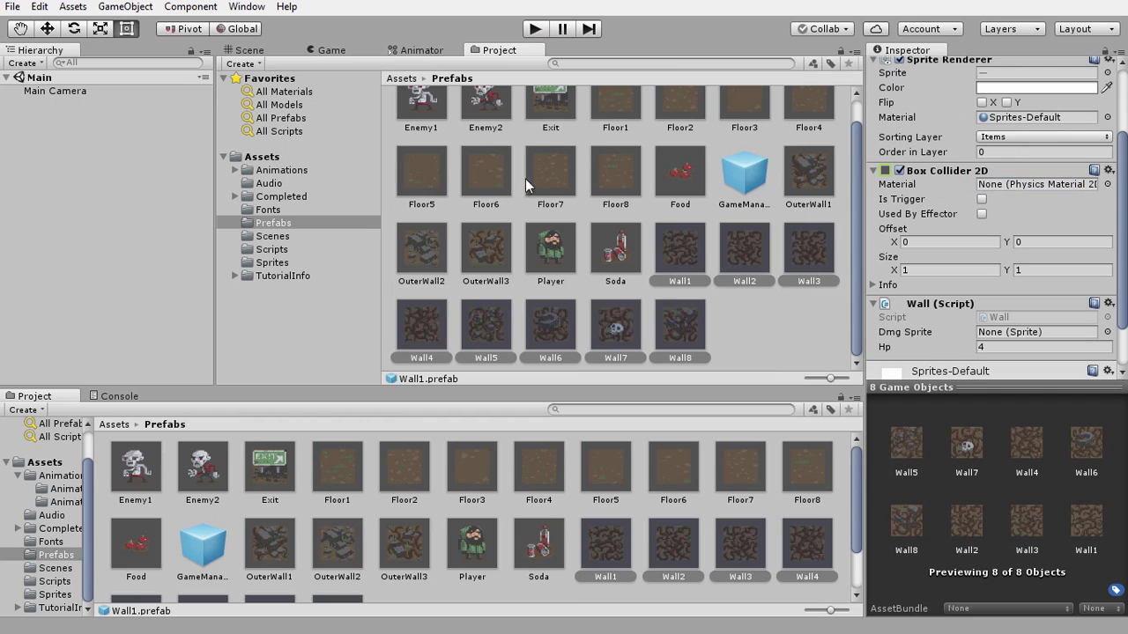
Show the expanded sprite sheet from the Sprites folder in the new panel, and refocus the Prefabs browser.
left_click(273, 263)
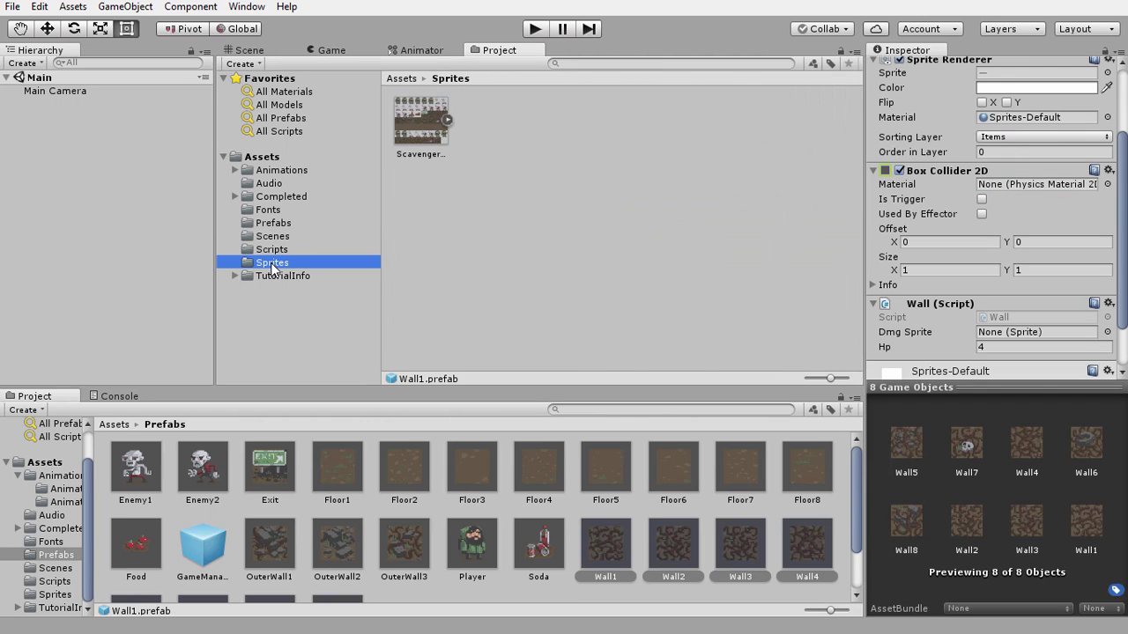
left_click(446, 119)
scroll(577, 179, "down", 2)
scroll(576, 178, "down", 3)
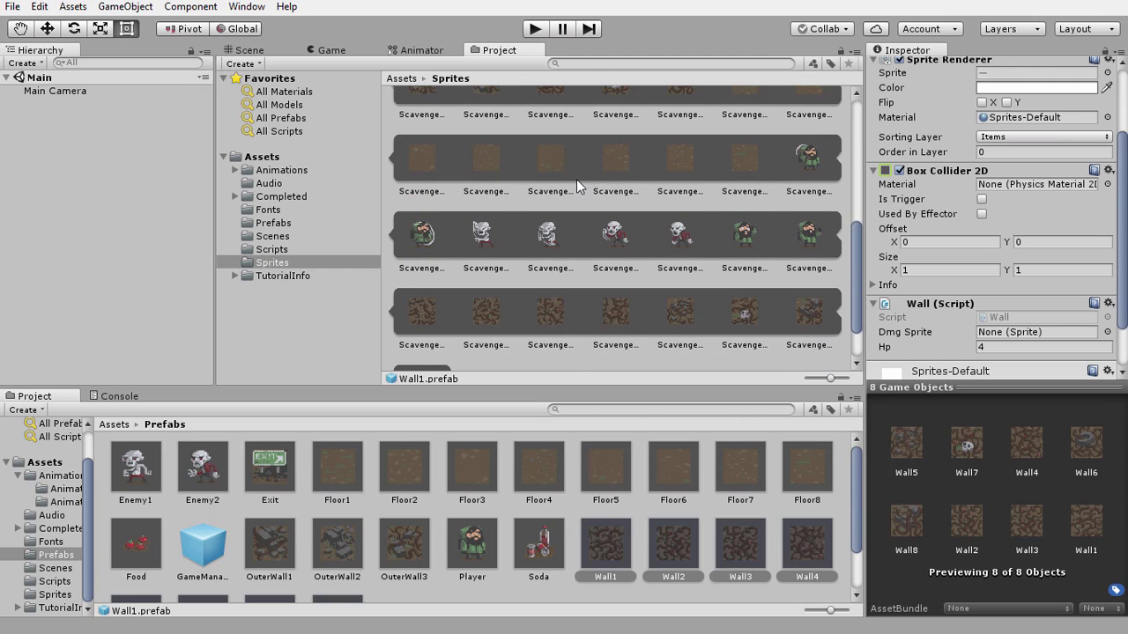
scroll(576, 179, "down", 3)
scroll(579, 183, "down", 1)
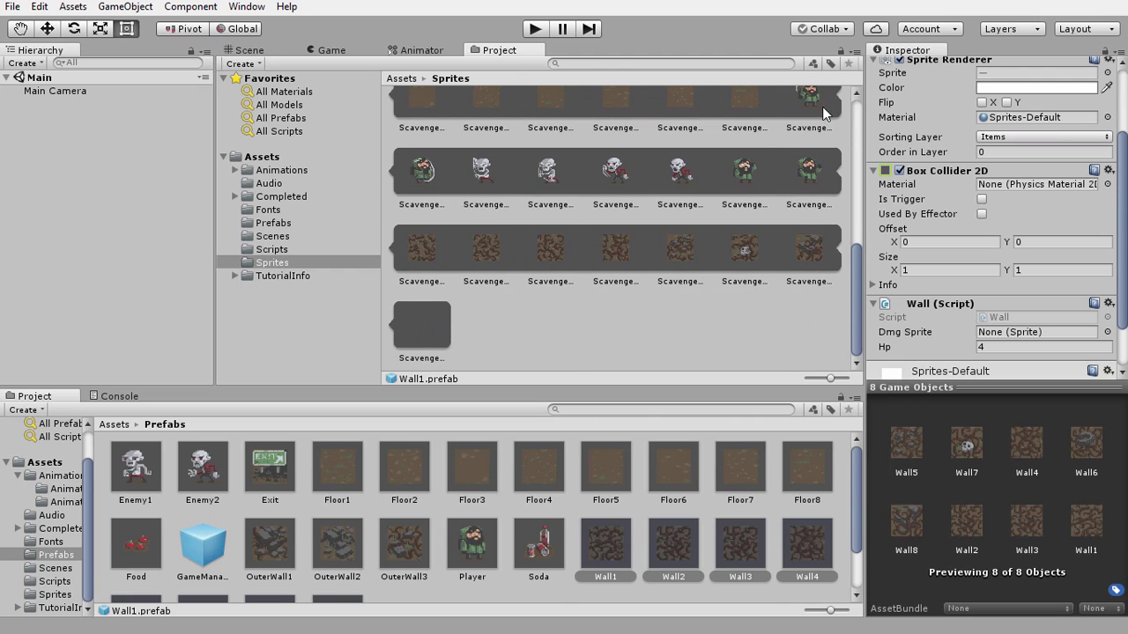
left_click(842, 401)
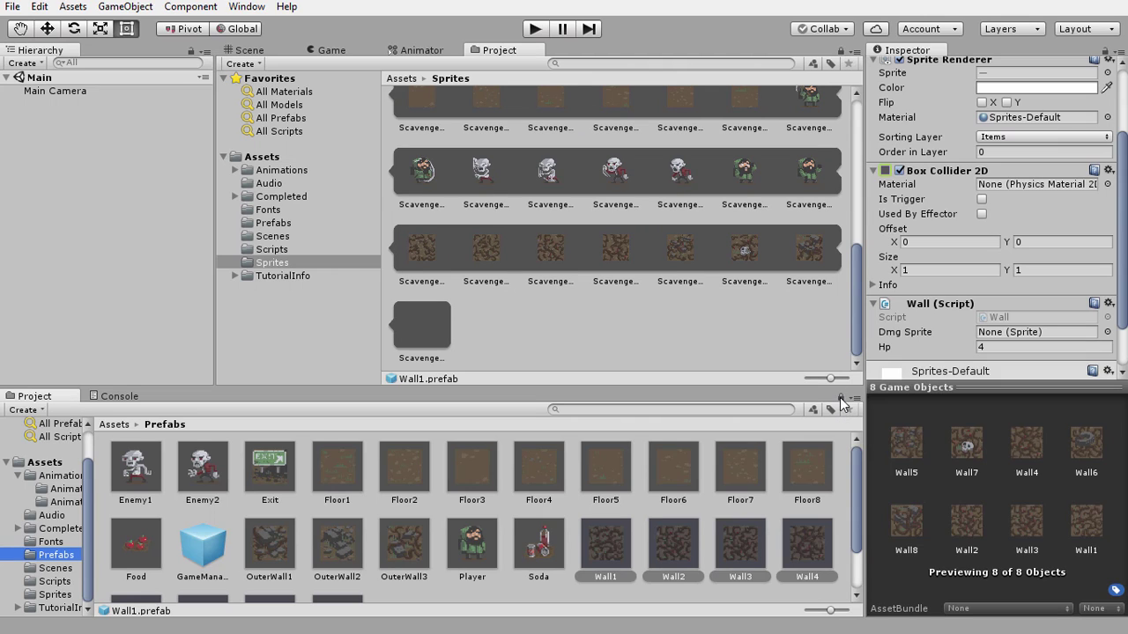
scroll(594, 553, "down", 2)
Assign the first four damaged wall sprites to the Dmg Sprite of Wall1, Wall2, Wall3 and Wall4.
left_click(604, 502)
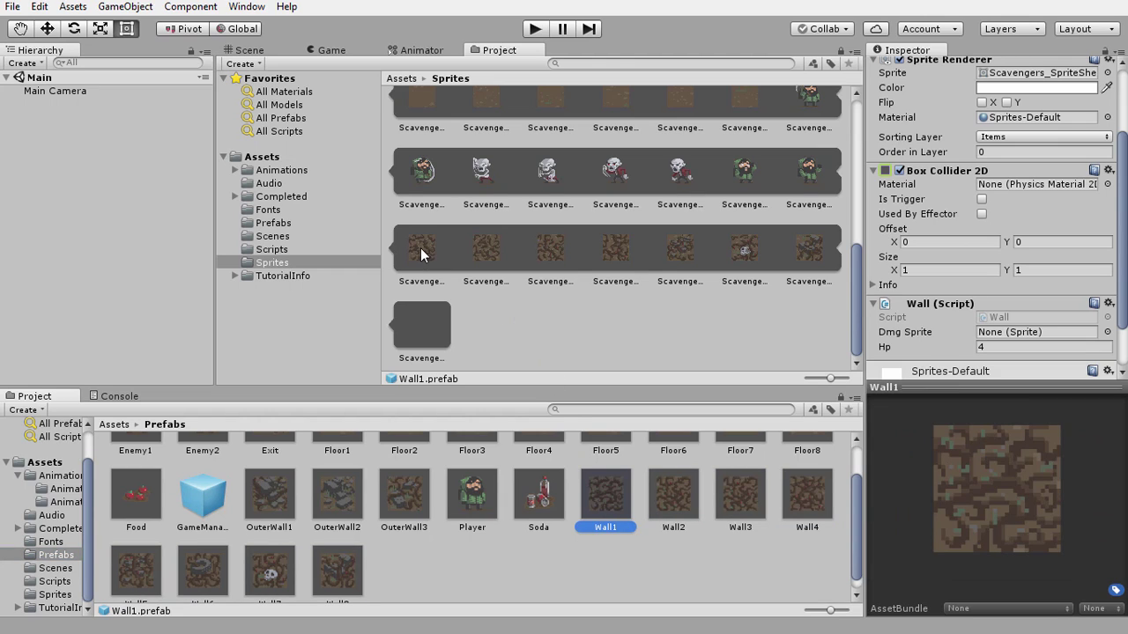
left_click_drag(423, 255, 1007, 337)
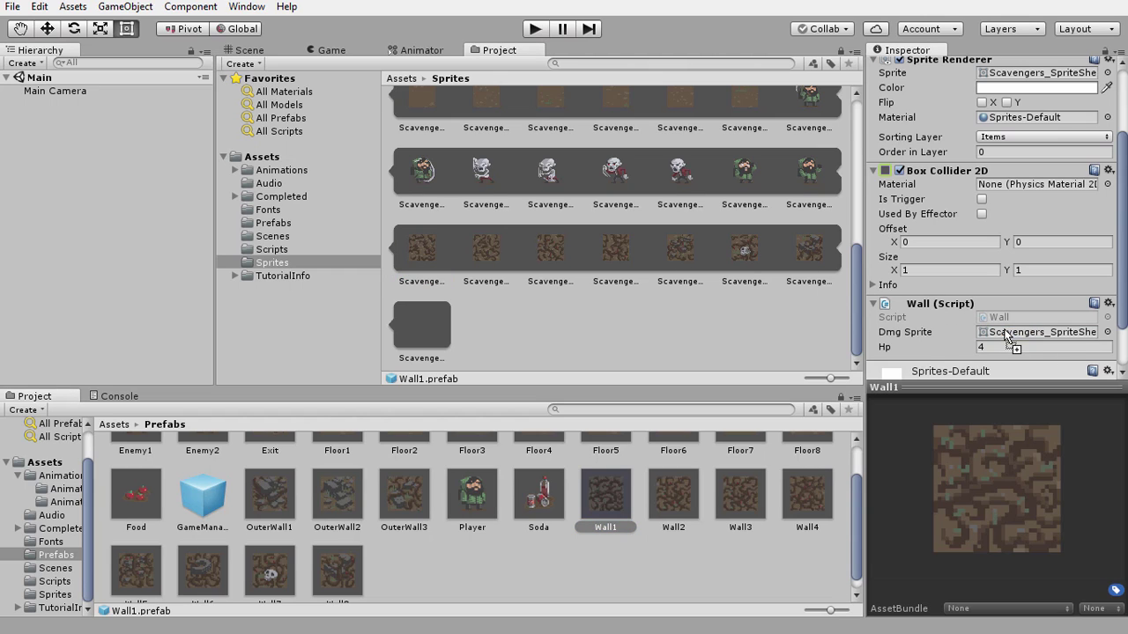
left_click(661, 501)
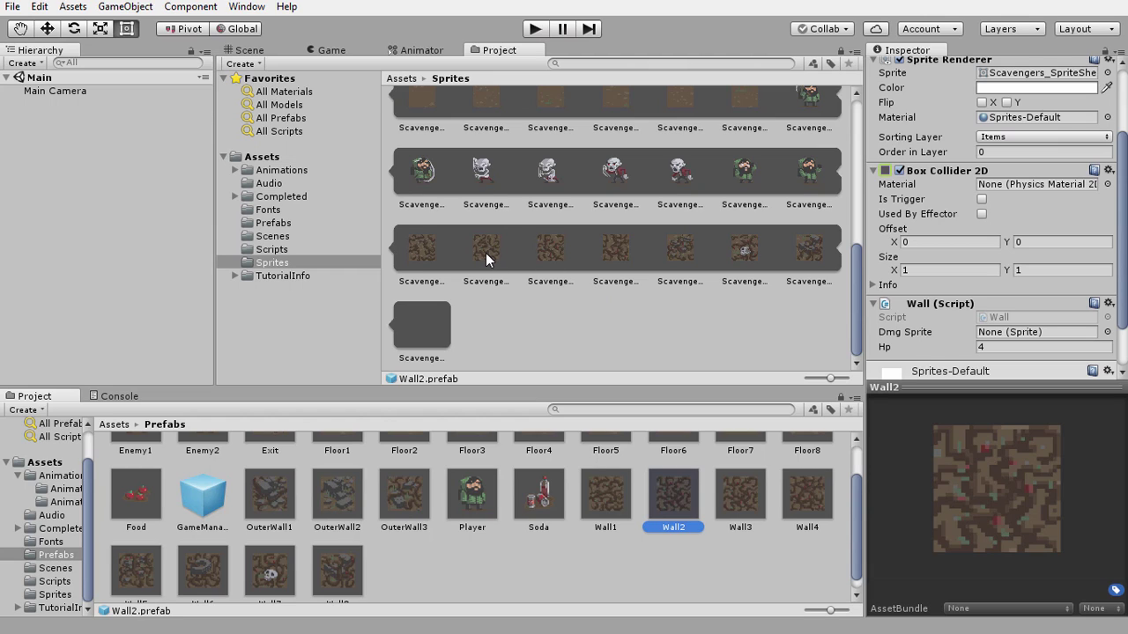
mouse_move(487, 253)
left_mouse_down()
mouse_move(873, 272)
mouse_move(978, 332)
left_mouse_up()
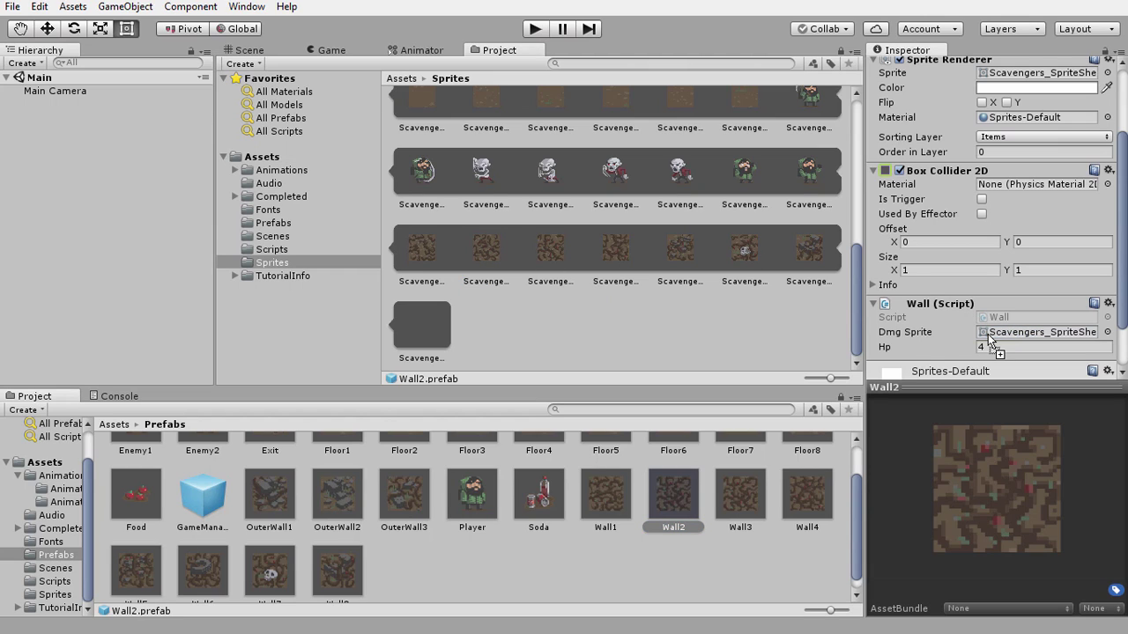
left_click(747, 489)
mouse_move(542, 249)
left_mouse_down()
mouse_move(971, 326)
mouse_move(971, 343)
left_mouse_up()
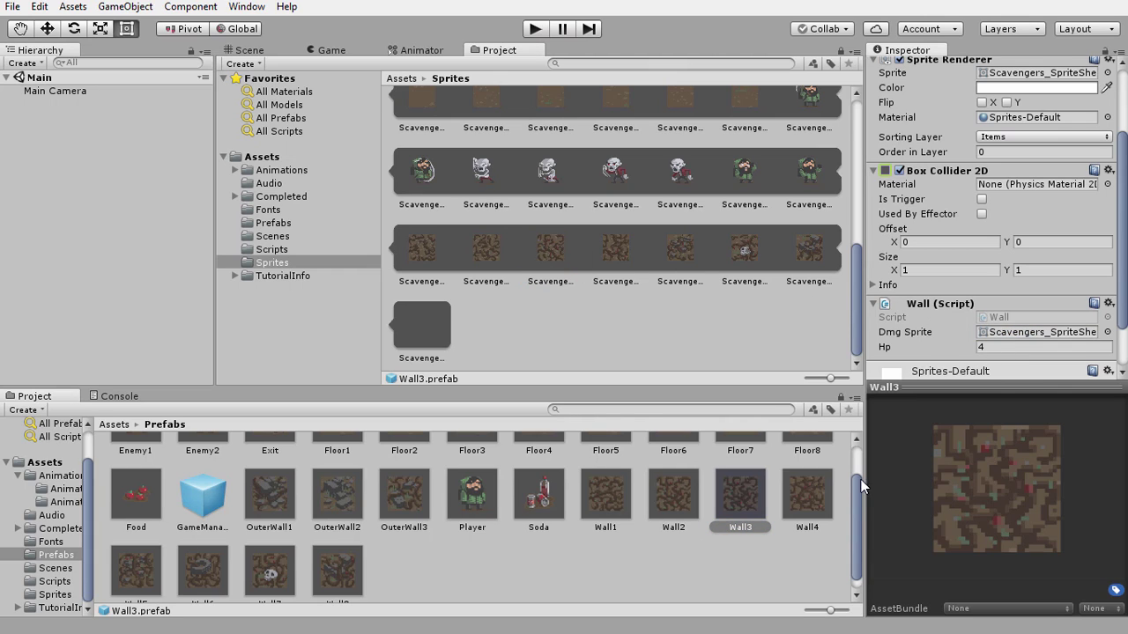
left_click(811, 498)
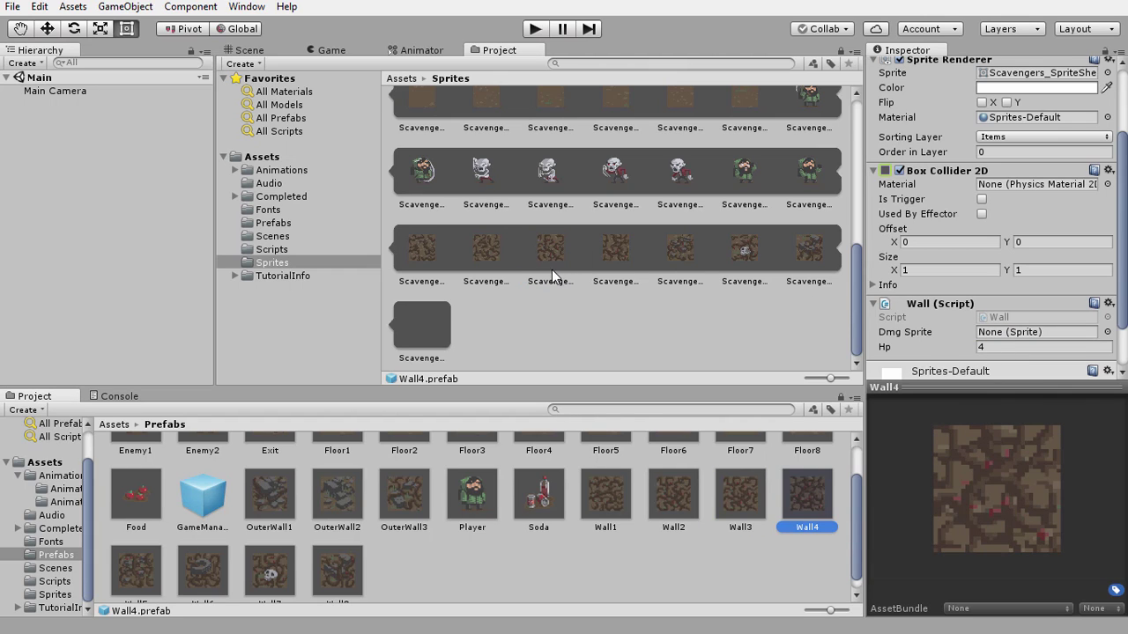
left_click_drag(612, 254, 981, 334)
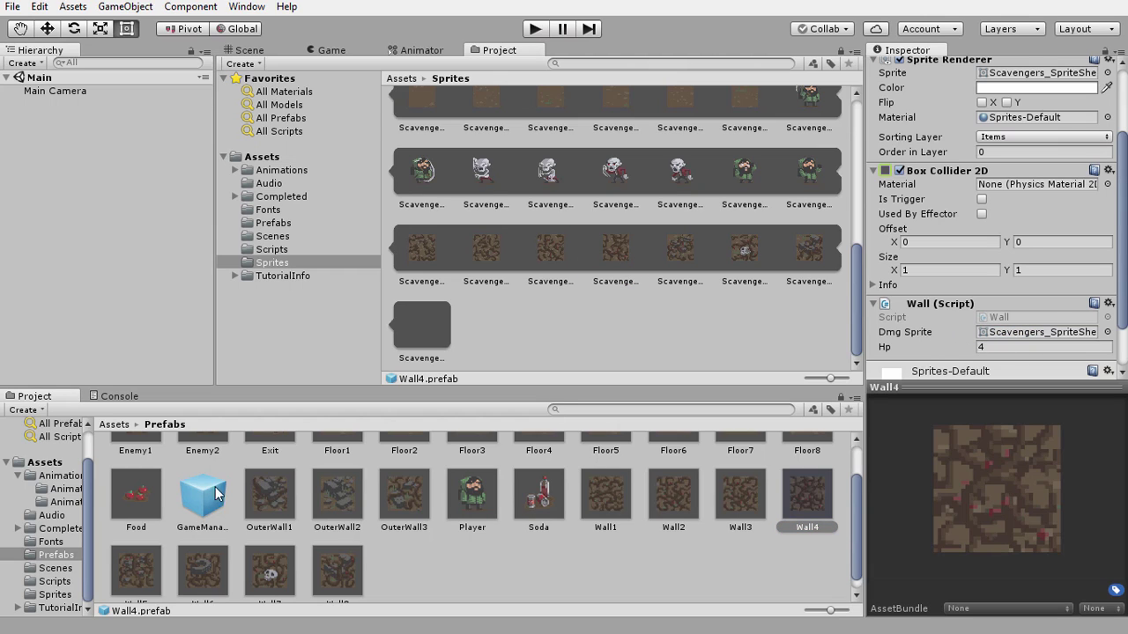
Assign the fifth to eighth damaged wall sprites to the Dmg Sprite of Wall5 through Wall8.
left_click(138, 576)
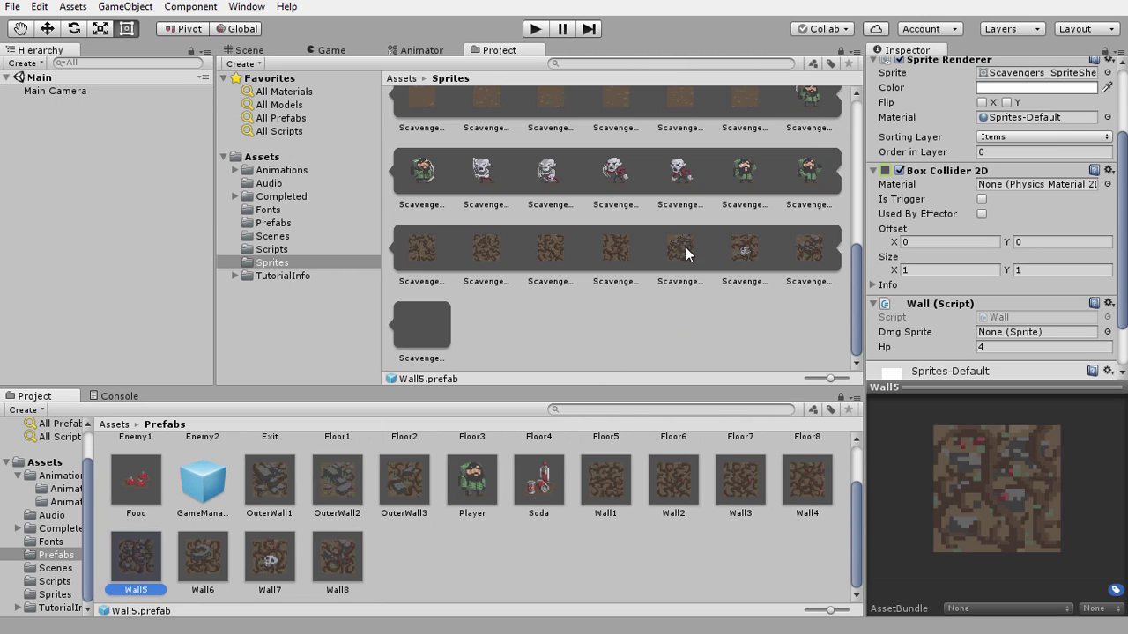
left_click_drag(682, 252, 999, 338)
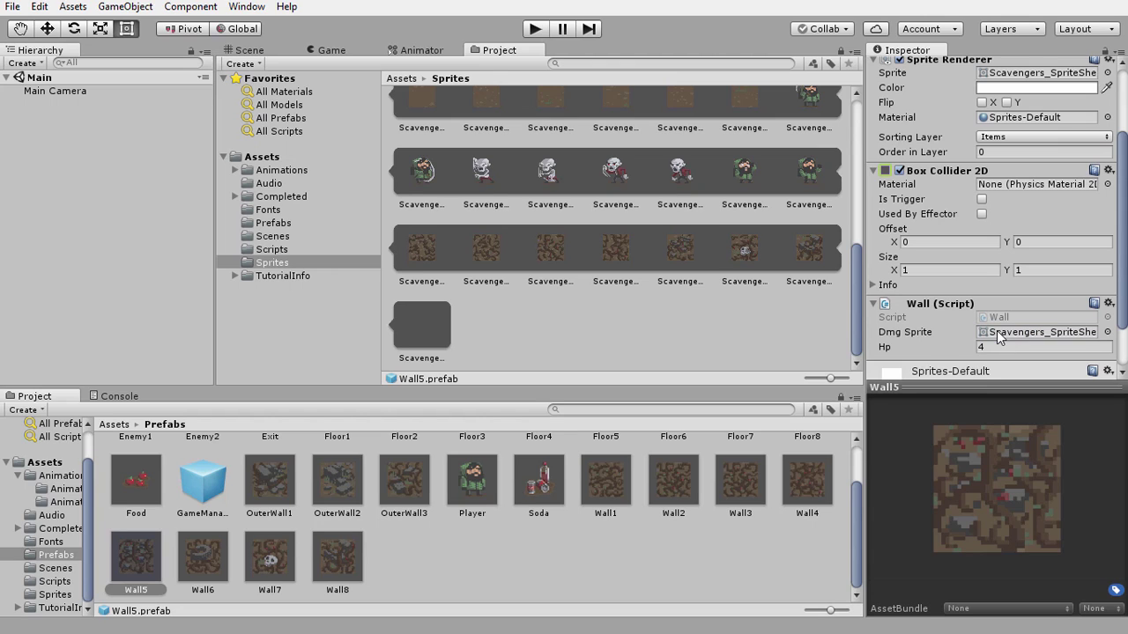
left_click(198, 563)
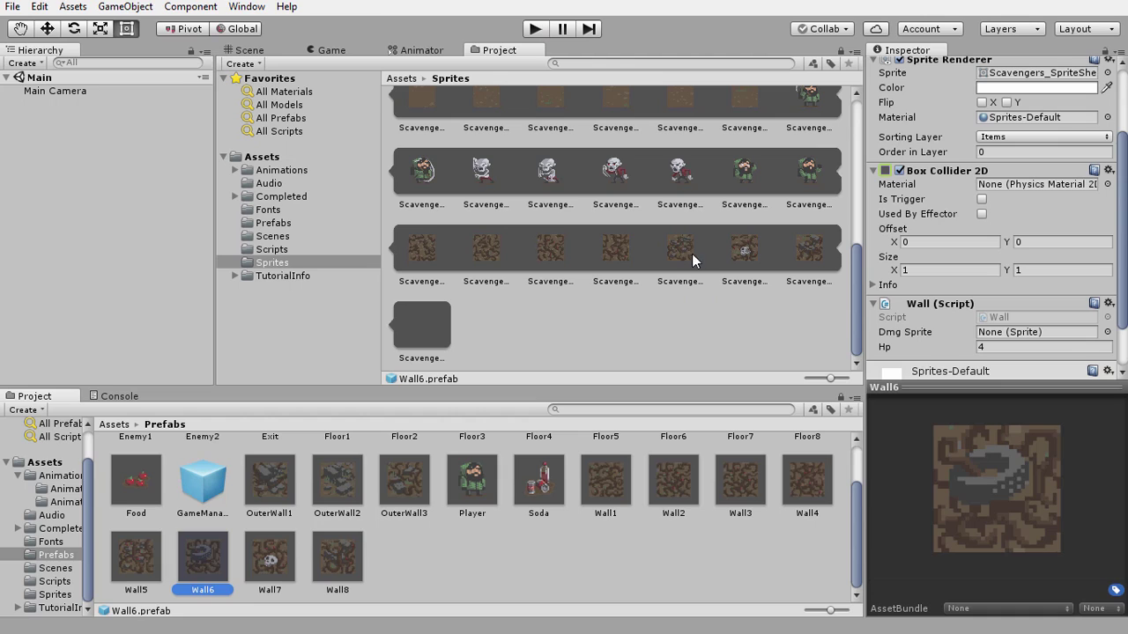
left_click_drag(679, 245, 1004, 337)
left_click(270, 568)
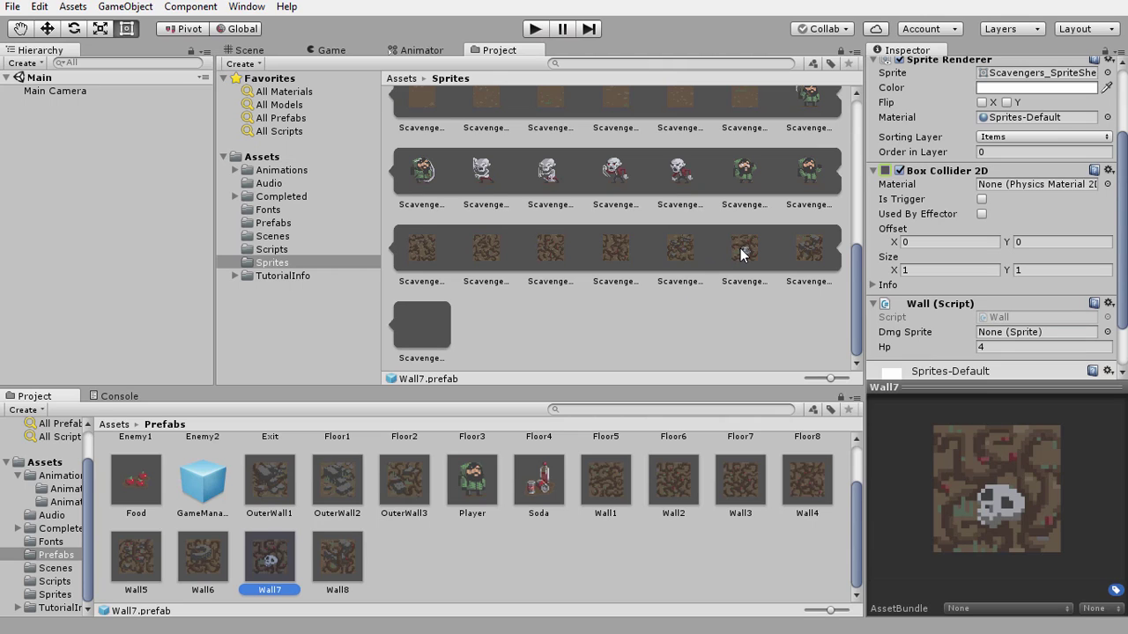
left_click_drag(742, 254, 999, 337)
left_click(347, 558)
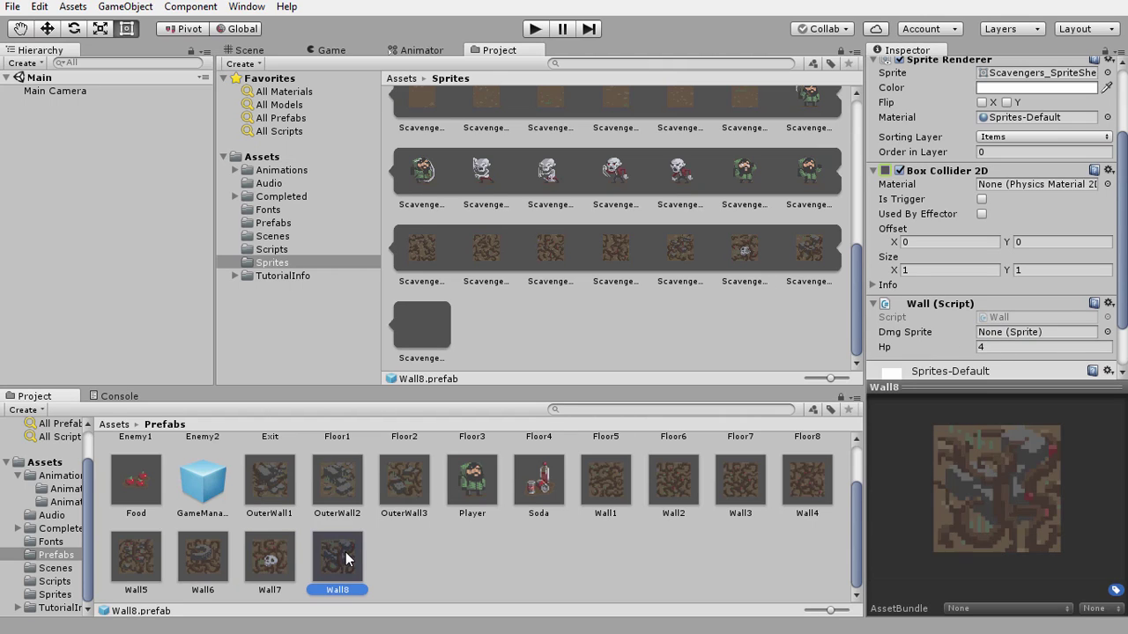
mouse_move(812, 253)
left_mouse_down()
mouse_move(973, 306)
mouse_move(1001, 334)
left_mouse_up()
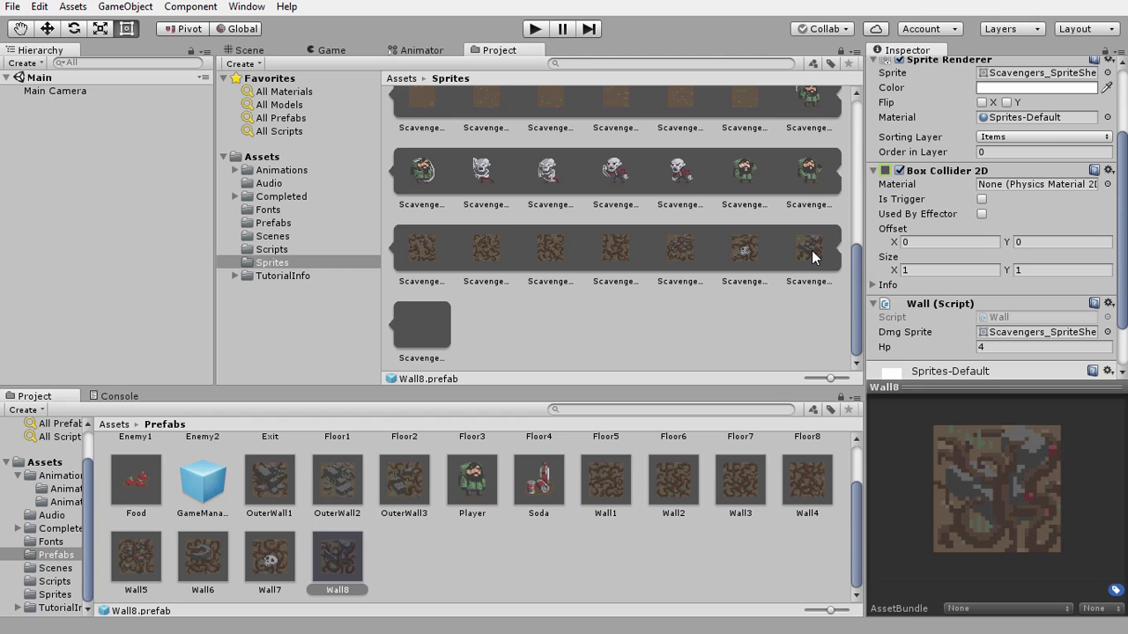
left_click(596, 486)
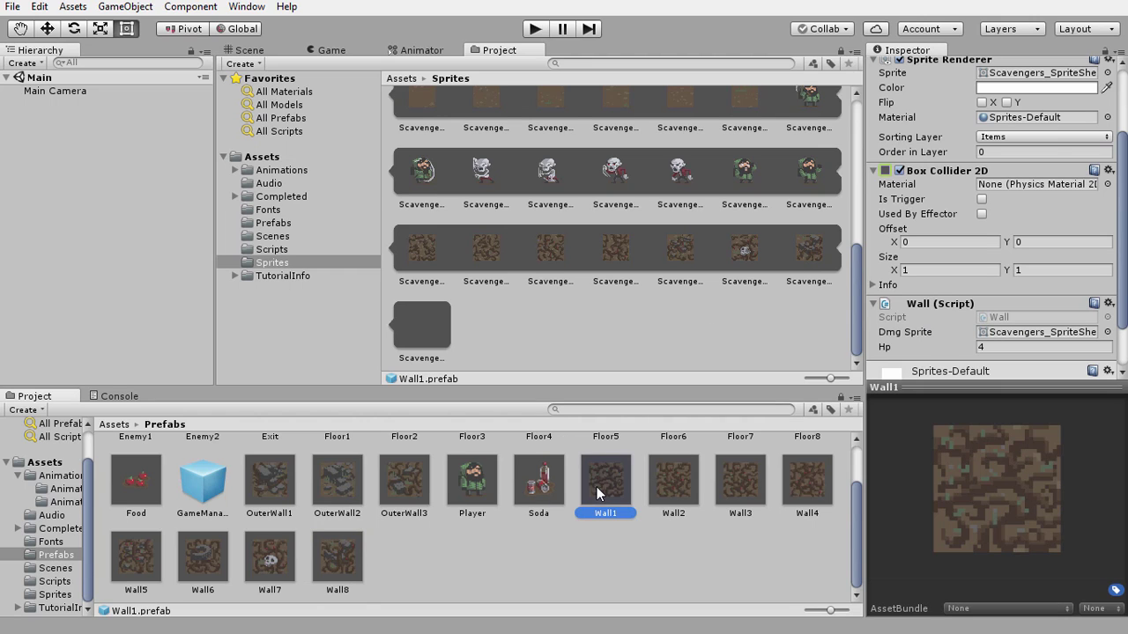
left_click(1018, 333)
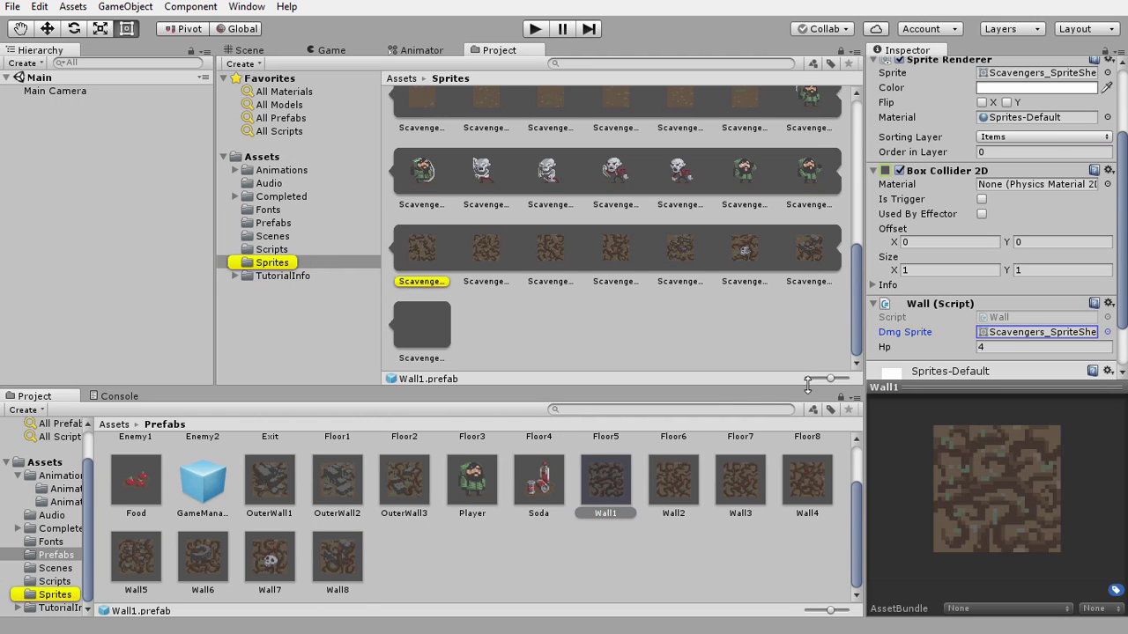
left_click(677, 480)
left_click(990, 332)
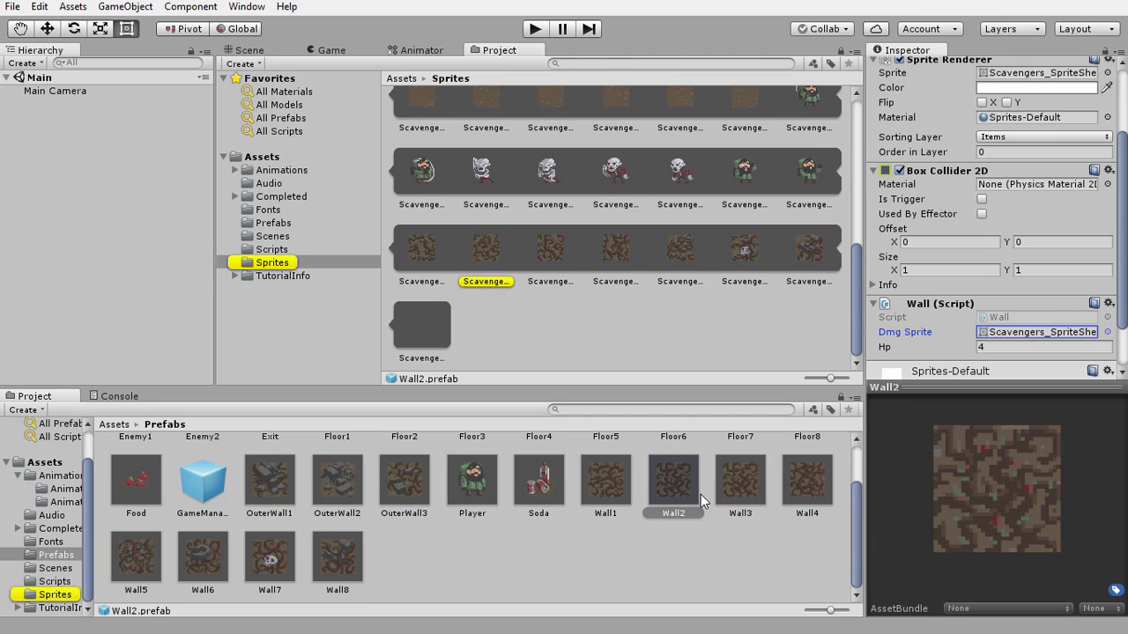
left_click(740, 474)
left_click(994, 332)
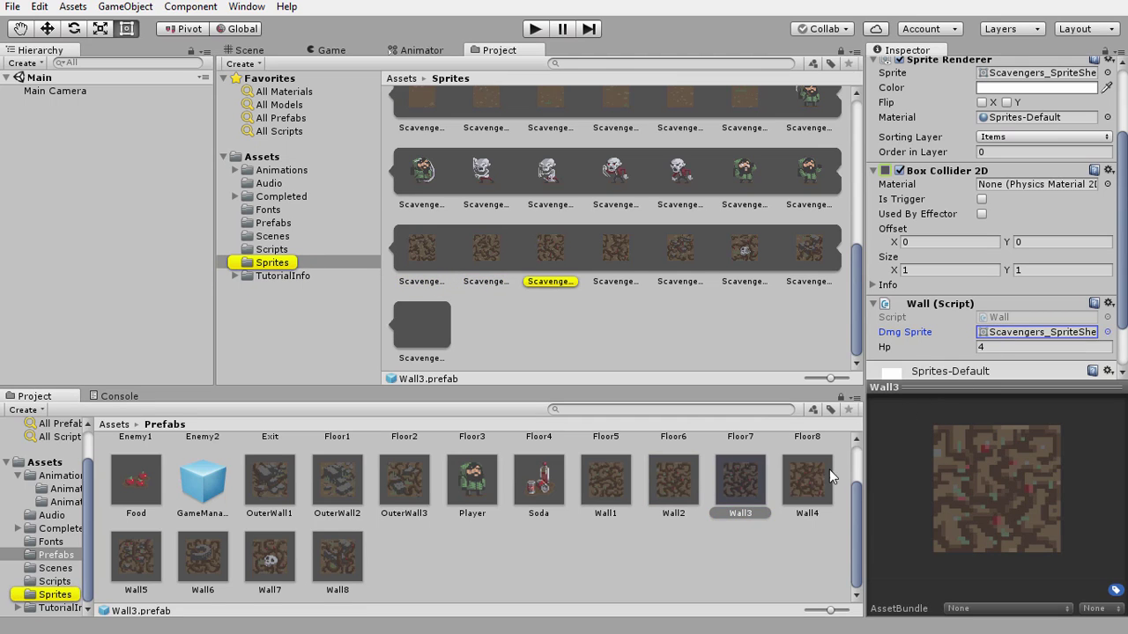
left_click(830, 472)
left_click(1022, 332)
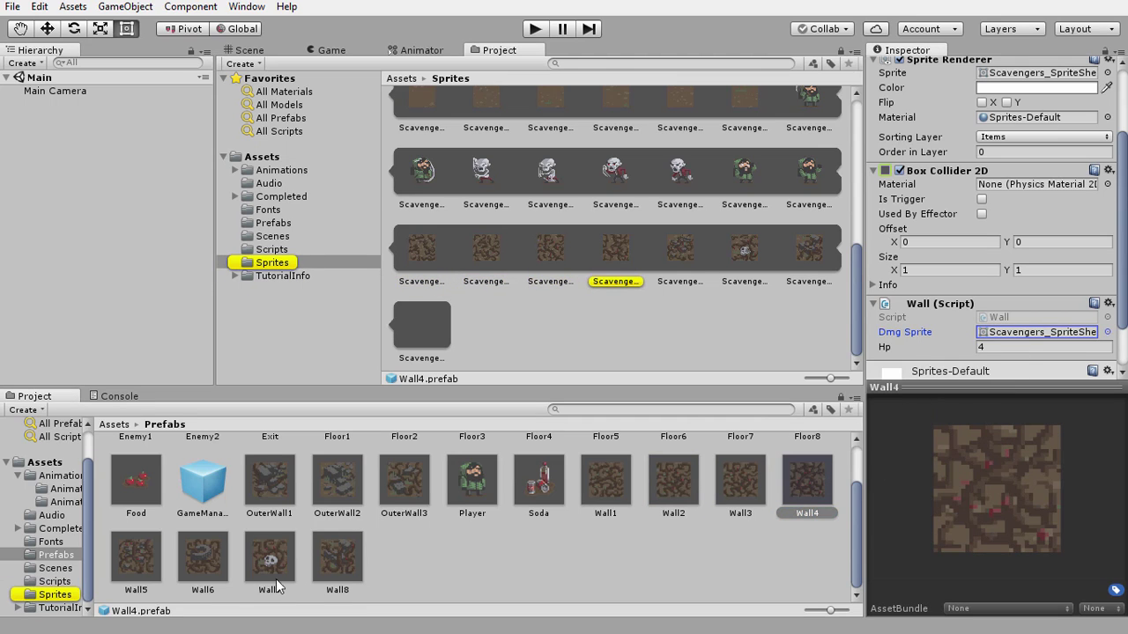
left_click(139, 564)
left_click(1008, 333)
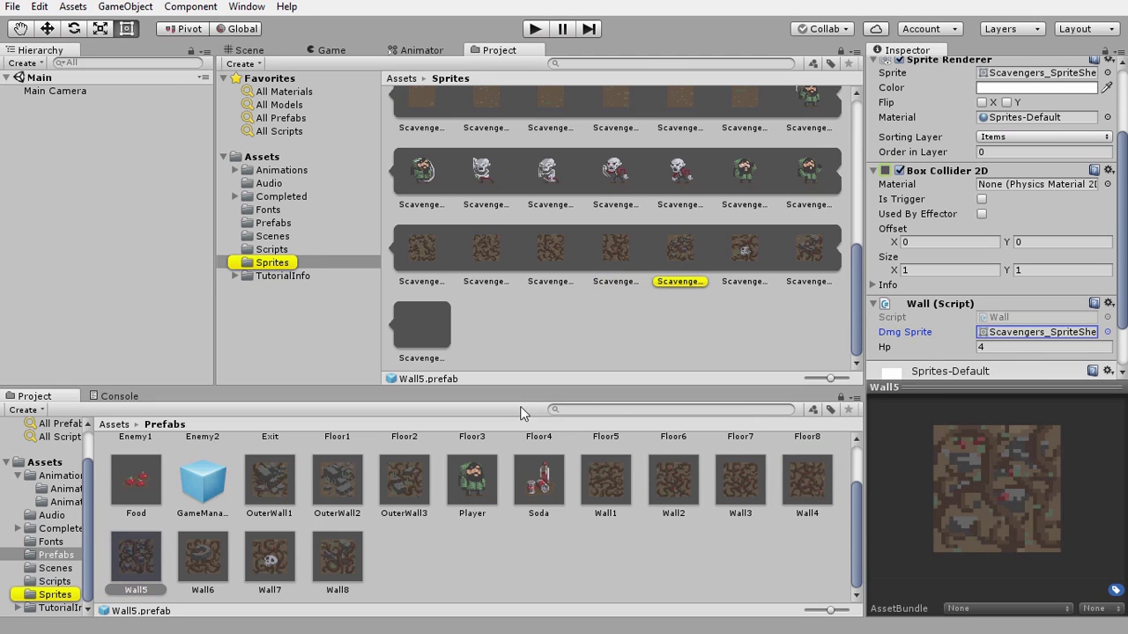
left_click(210, 562)
left_click(1070, 333)
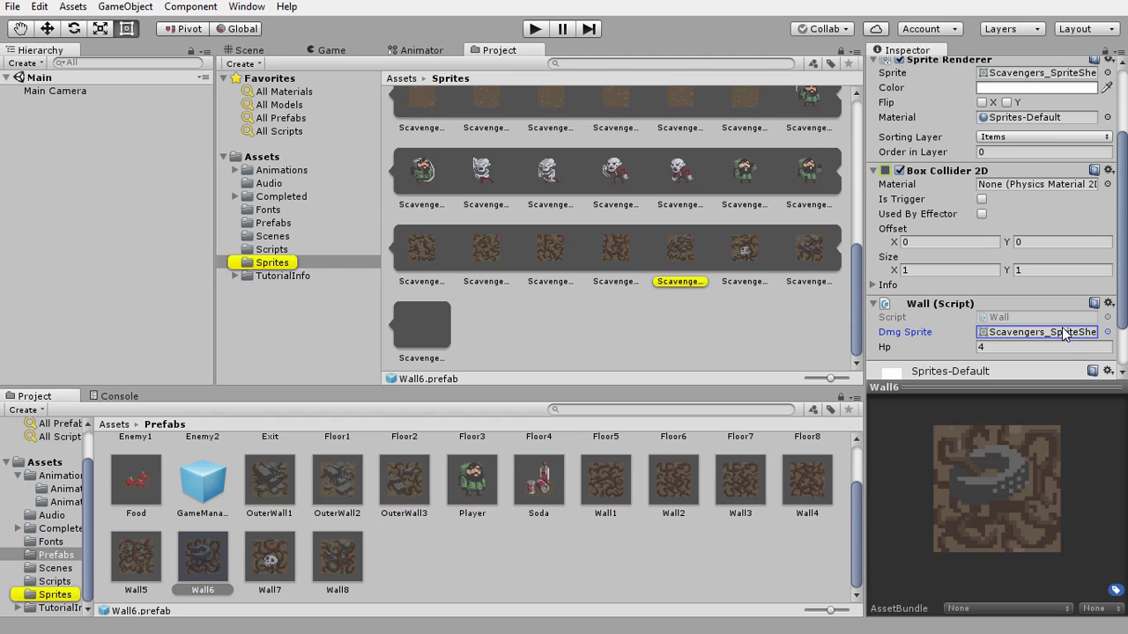
left_click(269, 556)
left_click(1008, 333)
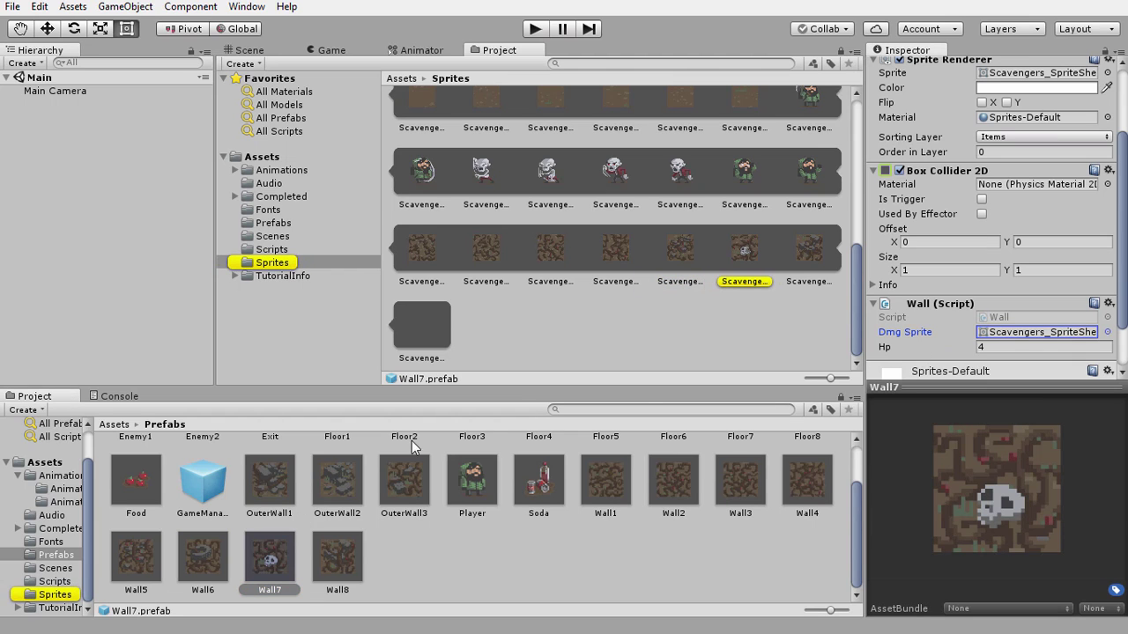
left_click(333, 558)
left_click(1015, 334)
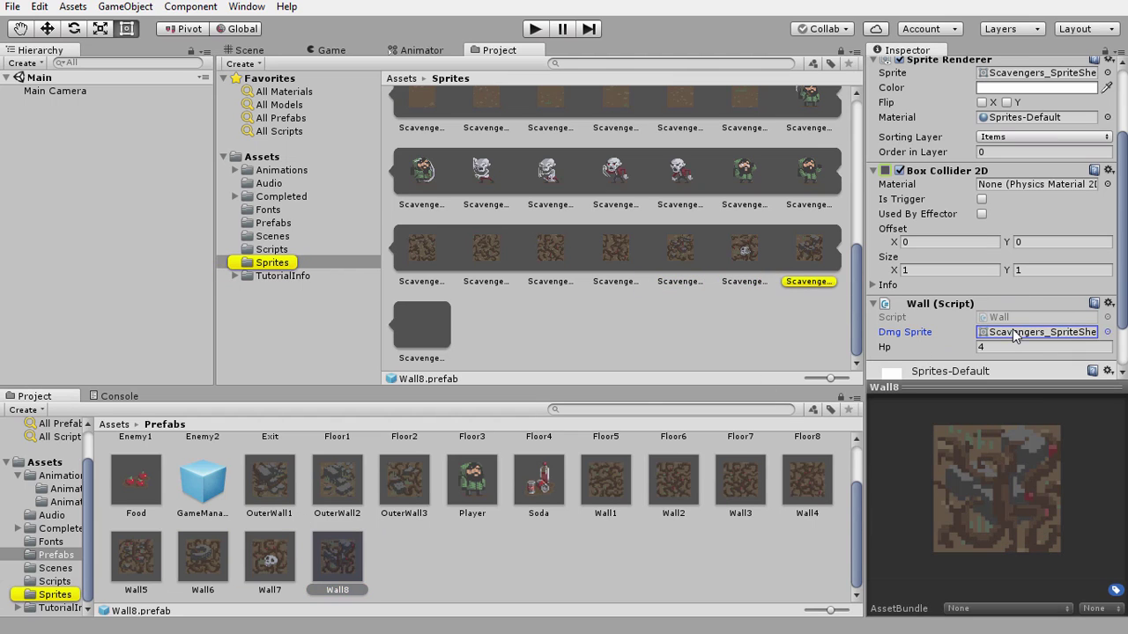
left_click(845, 58)
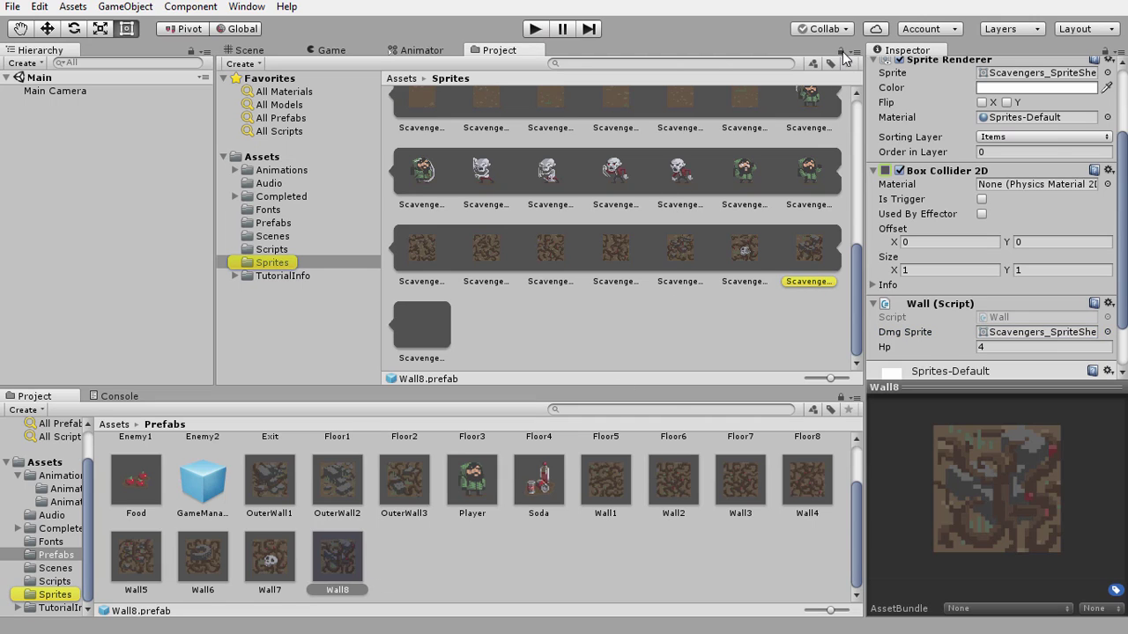
Close the extra sprites Project tab and deselect the wall prefabs.
right_click(506, 53)
left_click(544, 124)
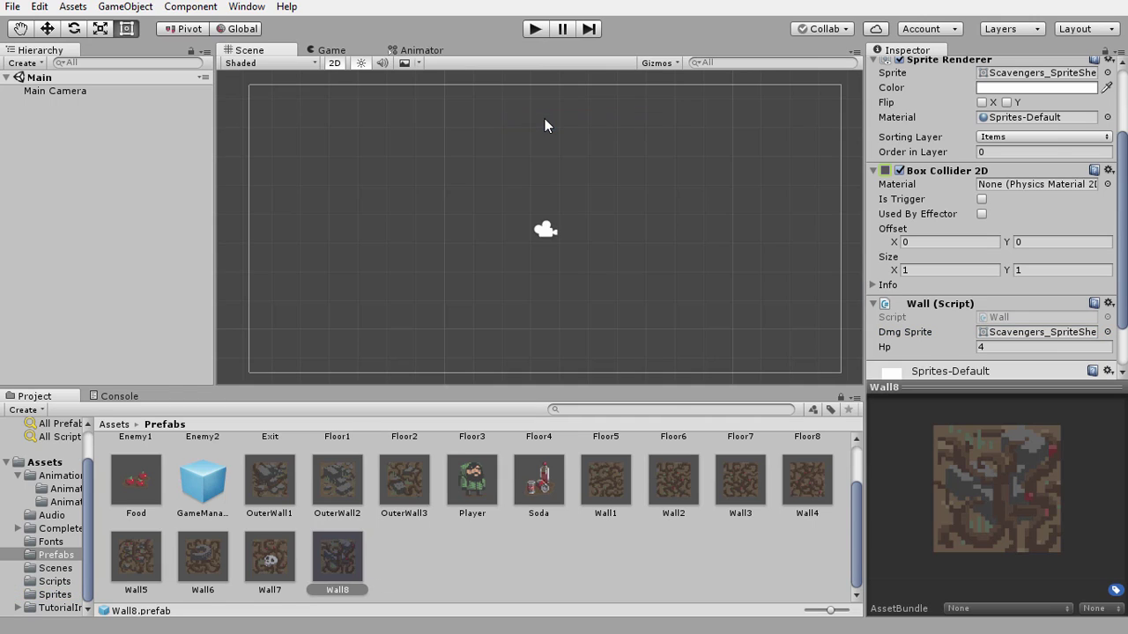
left_click(841, 401)
left_click(420, 568)
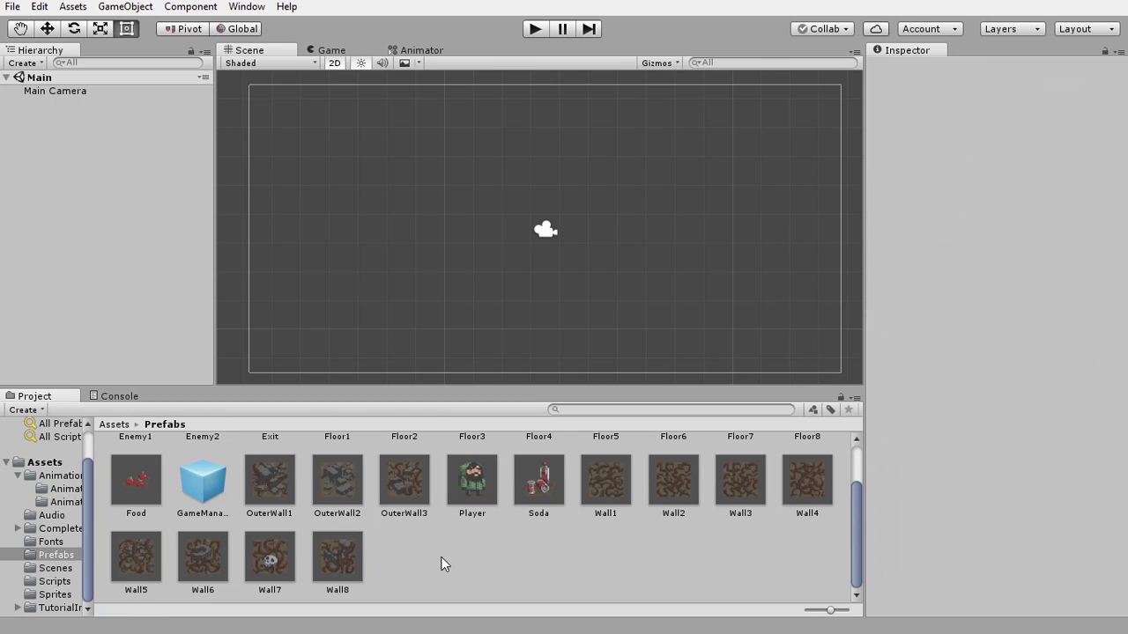